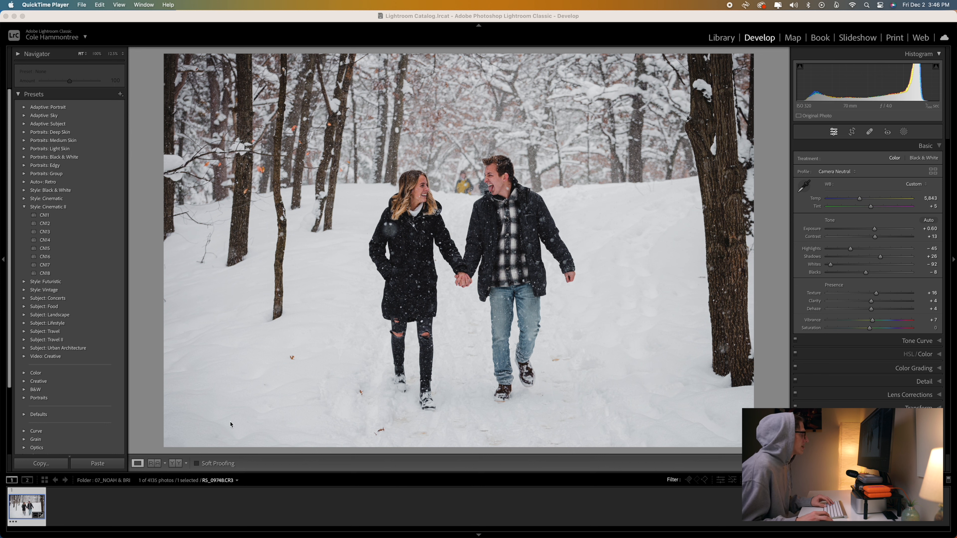
Compare the edited photo with its unedited version and inspect the people in the background between the couple.
{"action": "left_click", "coordinate": [853, 254]}
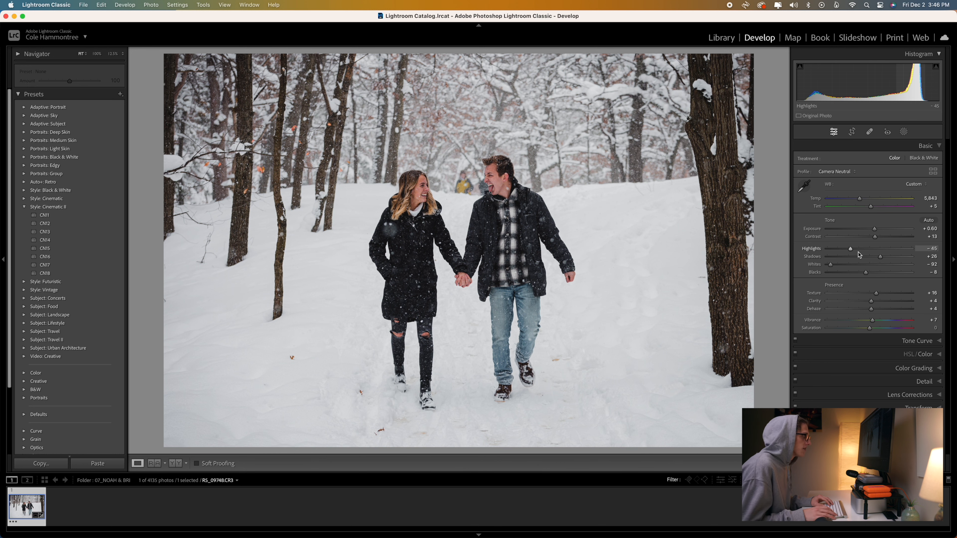
{"action": "key", "text": "backslash"}
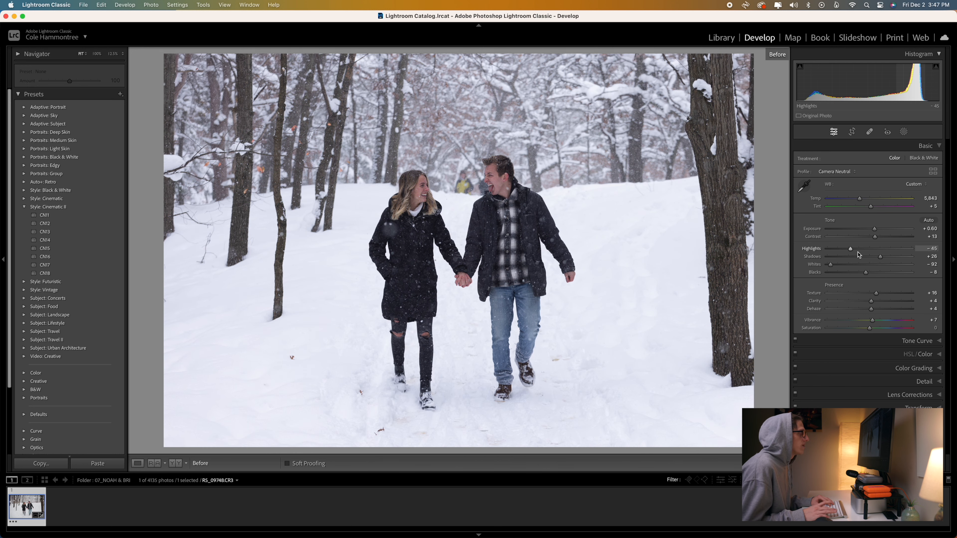
{"action": "key", "text": "backslash"}
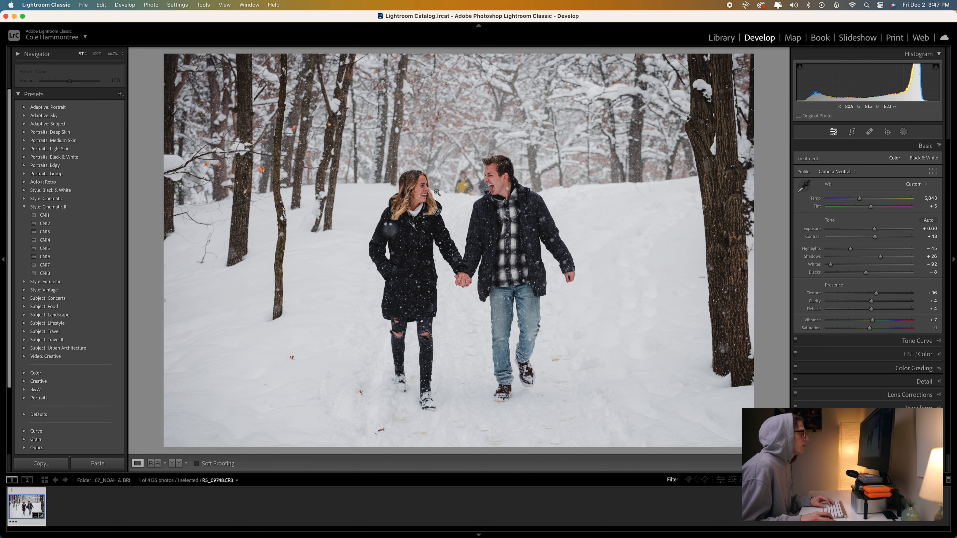
{"action": "left_click", "coordinate": [467, 187]}
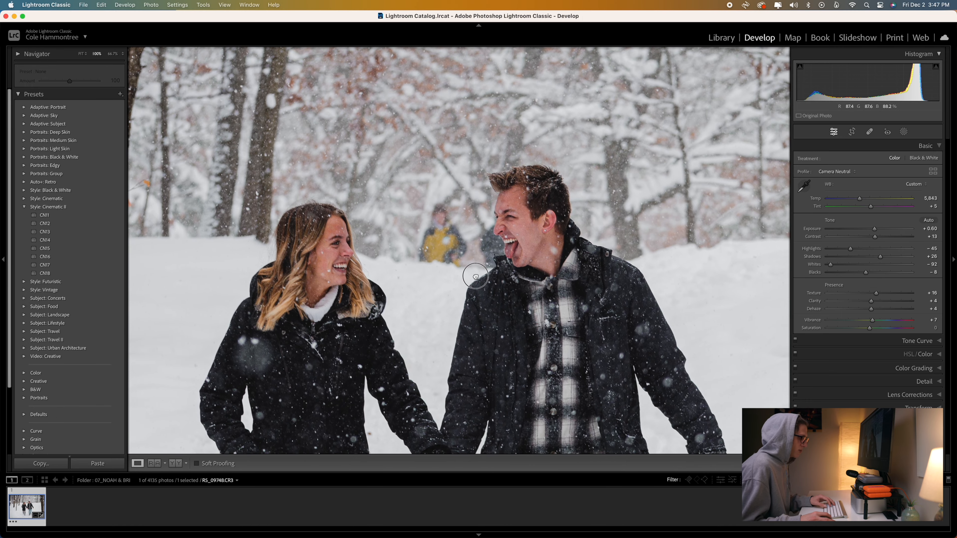
{"action": "key", "text": "super+equal"}
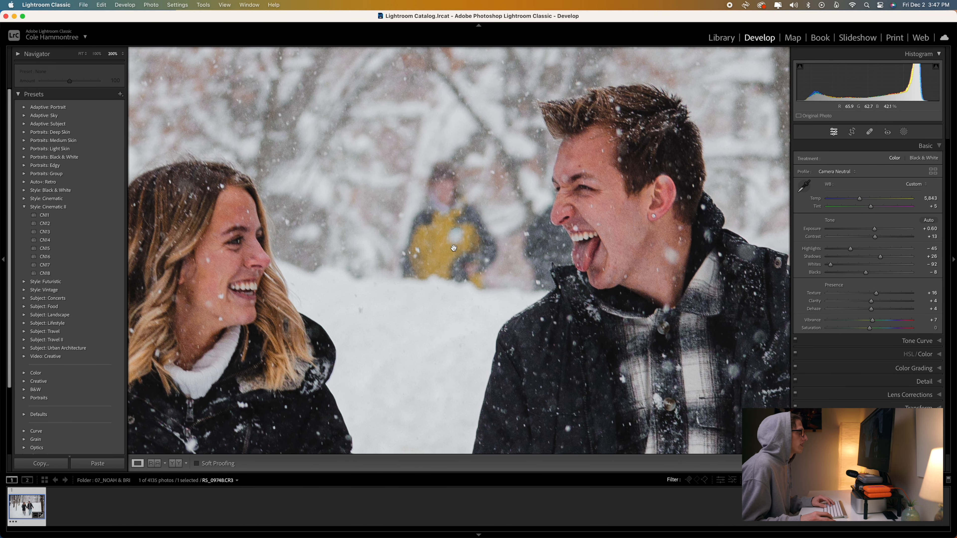
{"action": "left_click", "coordinate": [454, 248]}
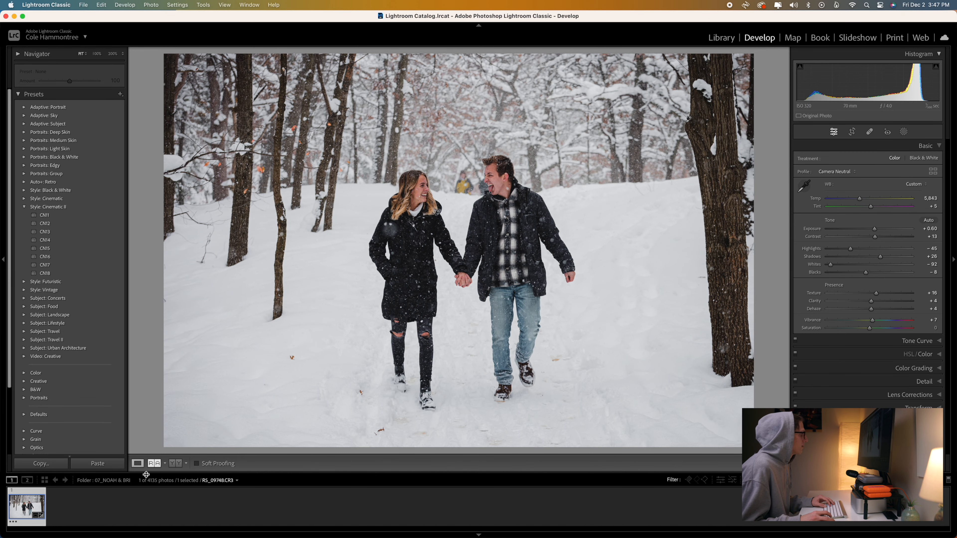
Send the photo from Lightroom Classic to Adobe Photoshop 2023 for editing.
{"action": "right_click", "coordinate": [29, 511]}
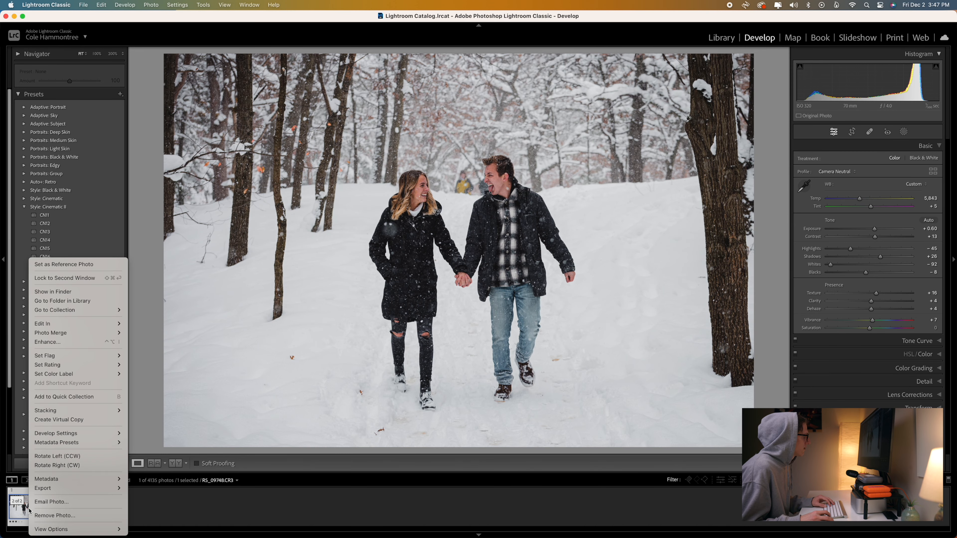
{"action": "mouse_move", "coordinate": [49, 327]}
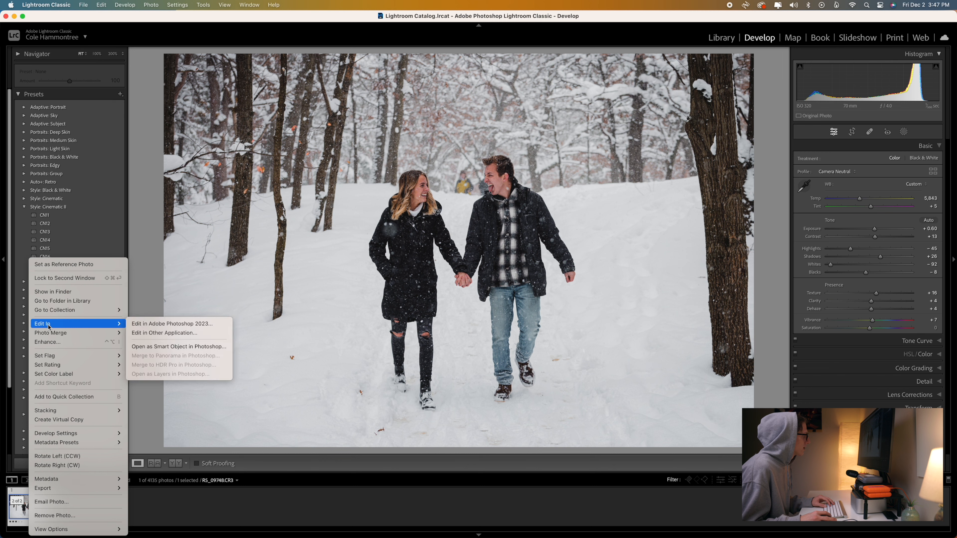
{"action": "left_click", "coordinate": [172, 324]}
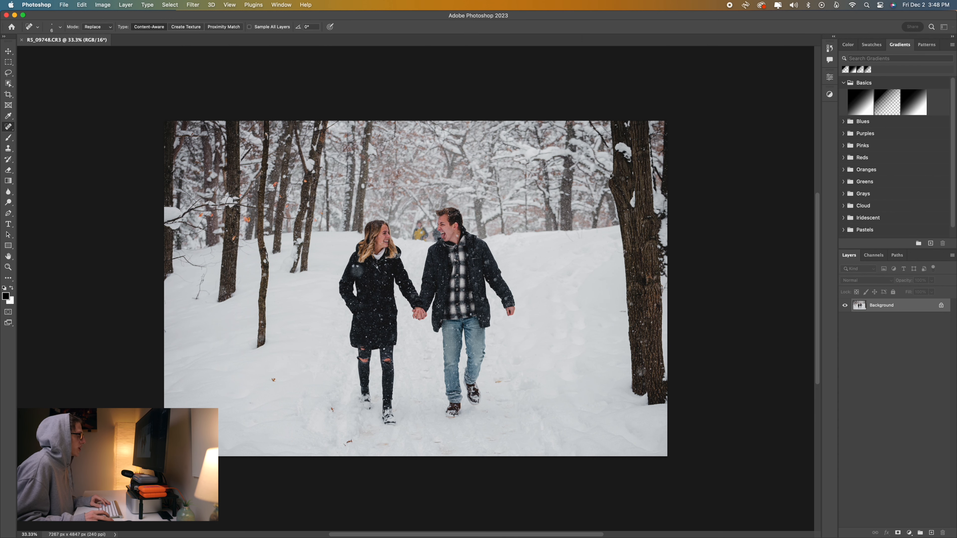
Duplicate the Background layer, hide the original, and make the duplicate the active layer.
{"action": "key", "text": "super+j"}
{"action": "left_click", "coordinate": [902, 323]}
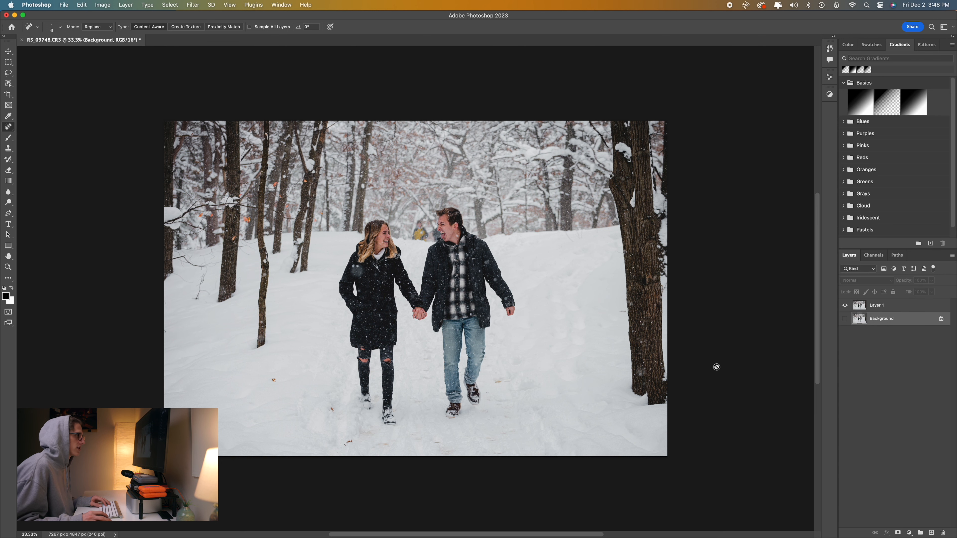
{"action": "left_click_drag", "start_coordinate": [427, 237], "coordinate": [476, 247]}
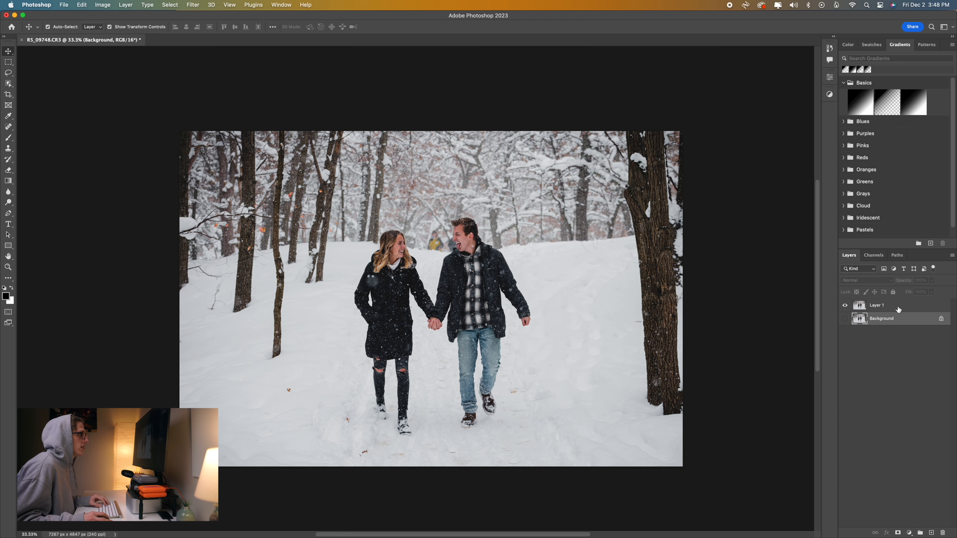
{"action": "left_click", "coordinate": [898, 308]}
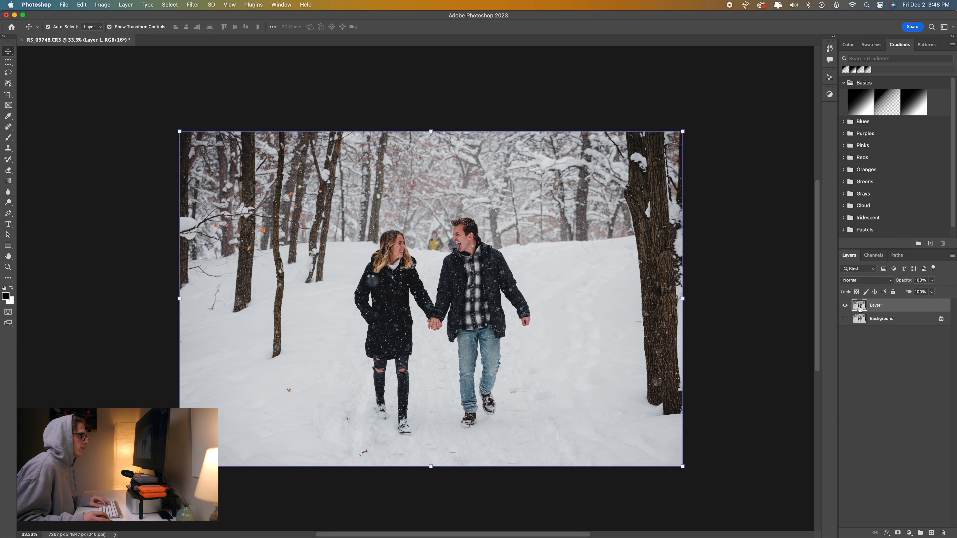
Draw a loose lasso selection around the background person in the yellow jacket, including a small margin of snow and trees.
{"action": "key", "text": "super+1"}
{"action": "left_click_drag", "start_coordinate": [459, 271], "coordinate": [432, 332]}
{"action": "key", "text": "super+equal"}
{"action": "key", "text": "super+equal"}
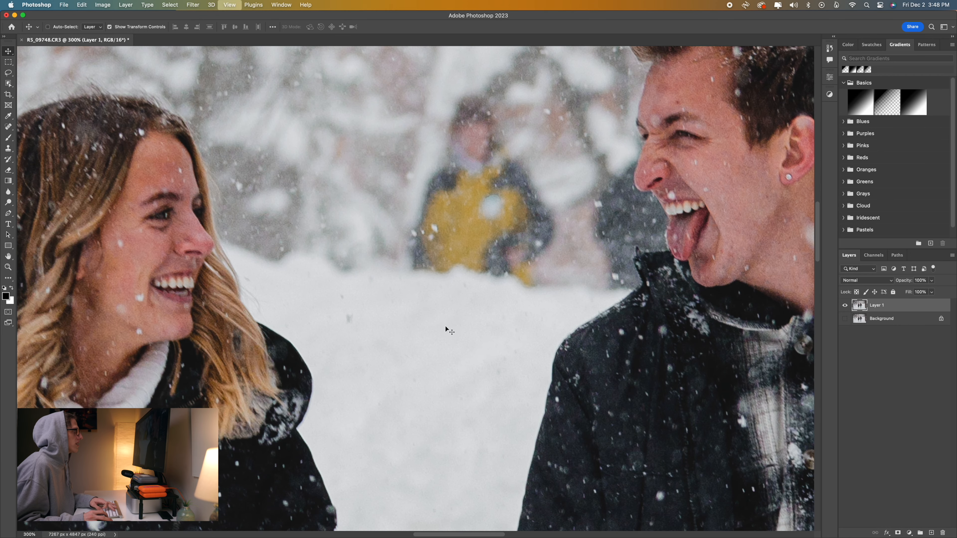
{"action": "left_click_drag", "start_coordinate": [480, 303], "coordinate": [452, 346]}
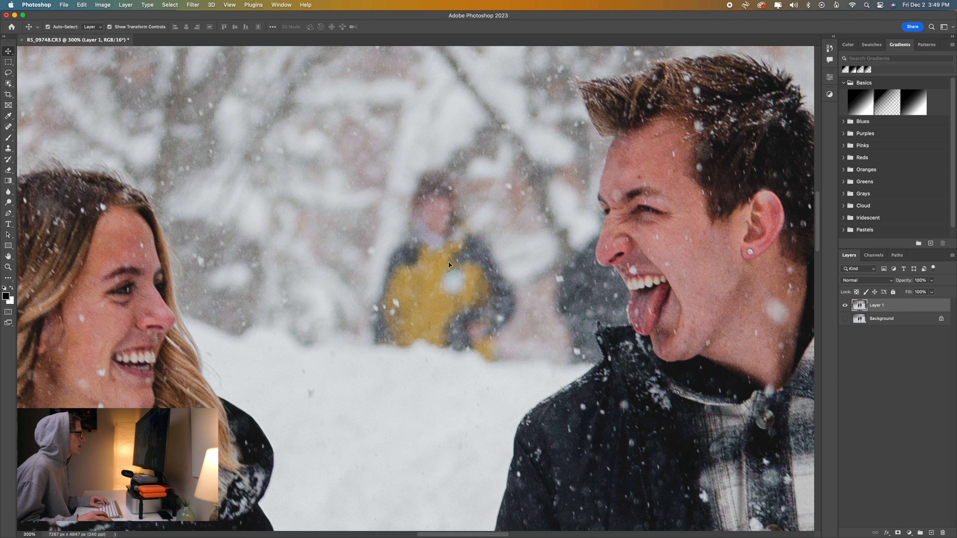
{"action": "key", "text": "l"}
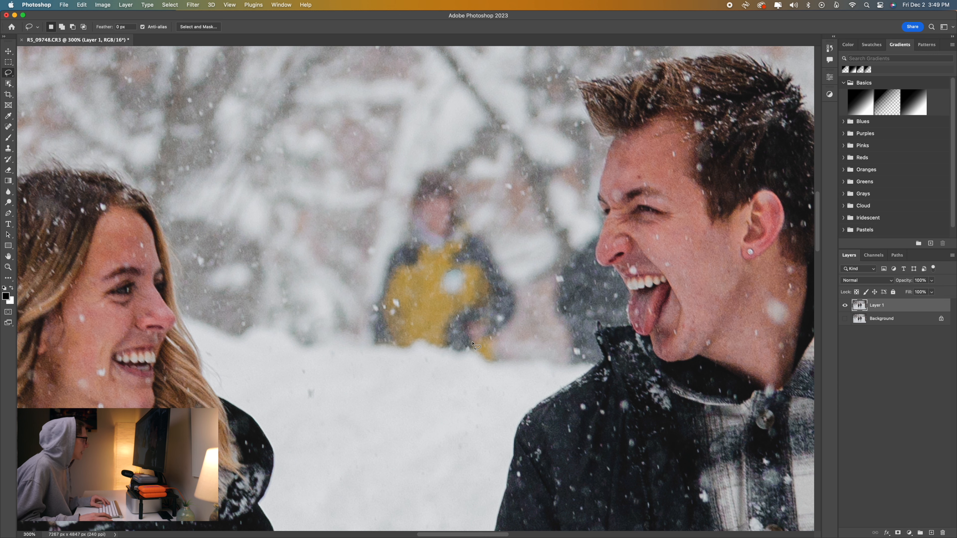
{"action": "mouse_move", "coordinate": [498, 369]}
{"action": "left_mouse_down"}
{"action": "mouse_move", "coordinate": [512, 362]}
{"action": "mouse_move", "coordinate": [509, 336]}
{"action": "mouse_move", "coordinate": [530, 318]}
{"action": "mouse_move", "coordinate": [518, 268]}
{"action": "mouse_move", "coordinate": [475, 213]}
{"action": "mouse_move", "coordinate": [467, 180]}
{"action": "mouse_move", "coordinate": [429, 164]}
{"action": "mouse_move", "coordinate": [400, 183]}
{"action": "mouse_move", "coordinate": [395, 228]}
{"action": "mouse_move", "coordinate": [354, 317]}
{"action": "mouse_move", "coordinate": [379, 359]}
{"action": "mouse_move", "coordinate": [497, 371]}
{"action": "left_mouse_up"}
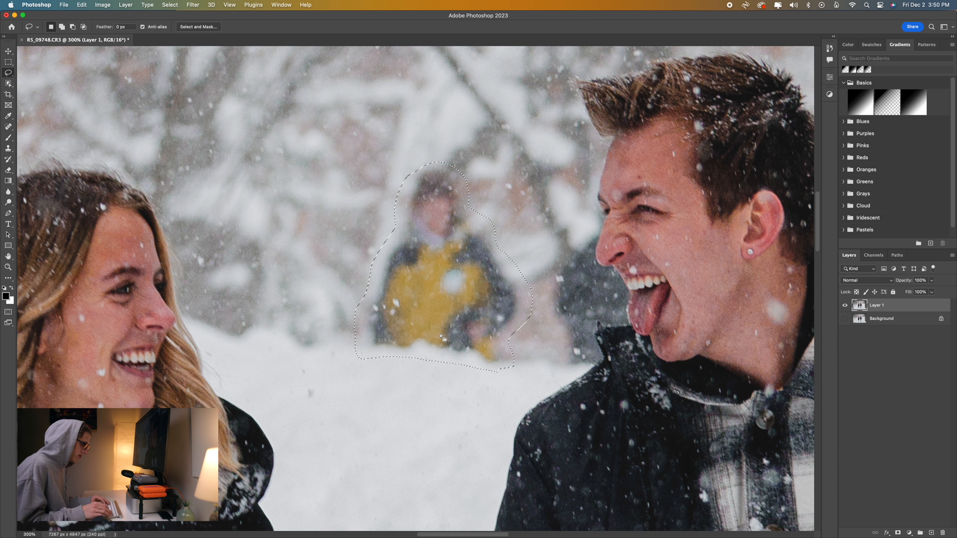
Fill the selected person with Content-Aware in Normal mode at 100% opacity, and deselect.
{"action": "key", "text": "shift+BackSpace"}
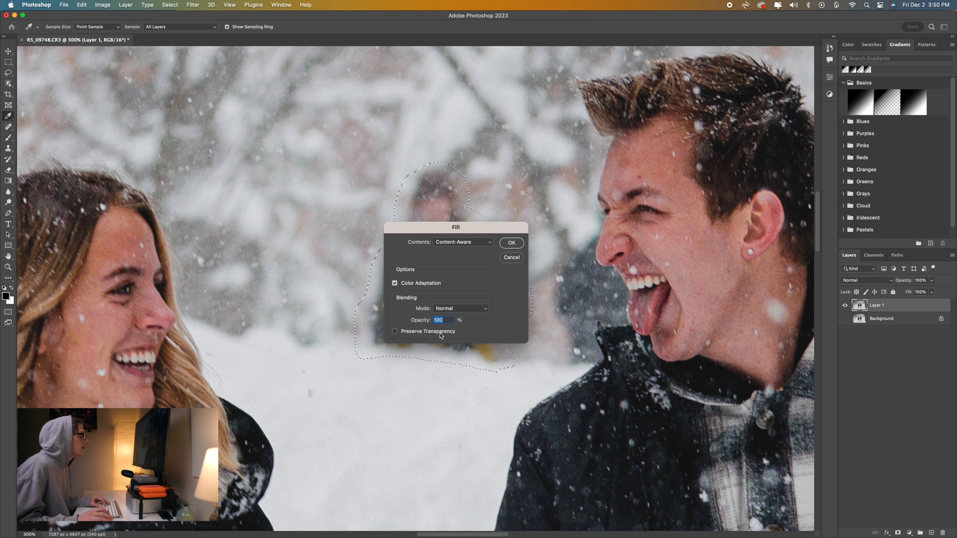
{"action": "left_click", "coordinate": [449, 242]}
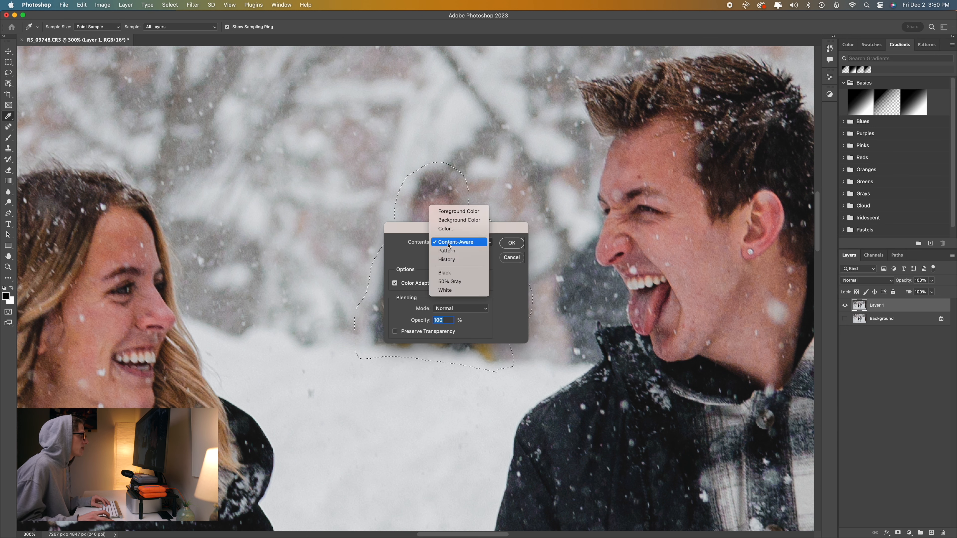
{"action": "left_click", "coordinate": [449, 243]}
{"action": "left_click", "coordinate": [515, 246]}
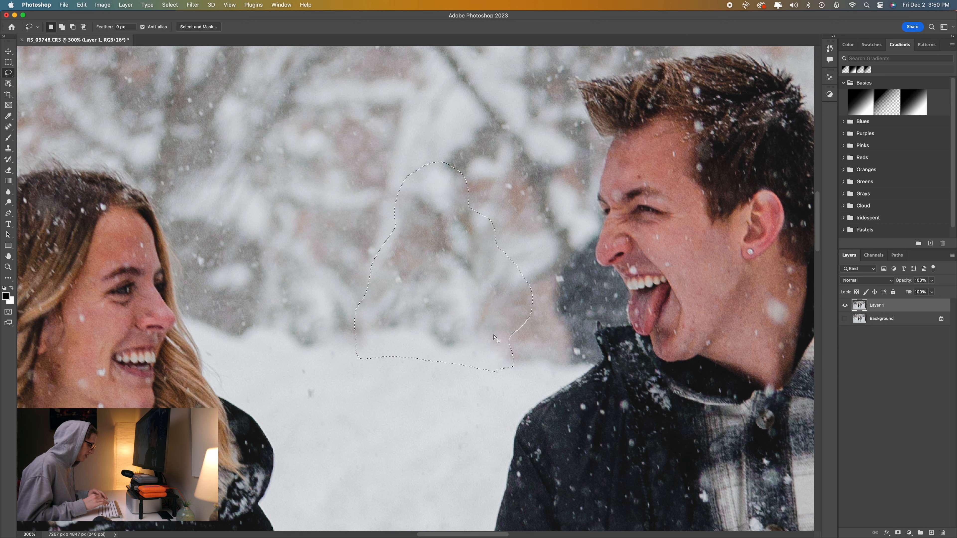
{"action": "key", "text": "super+d"}
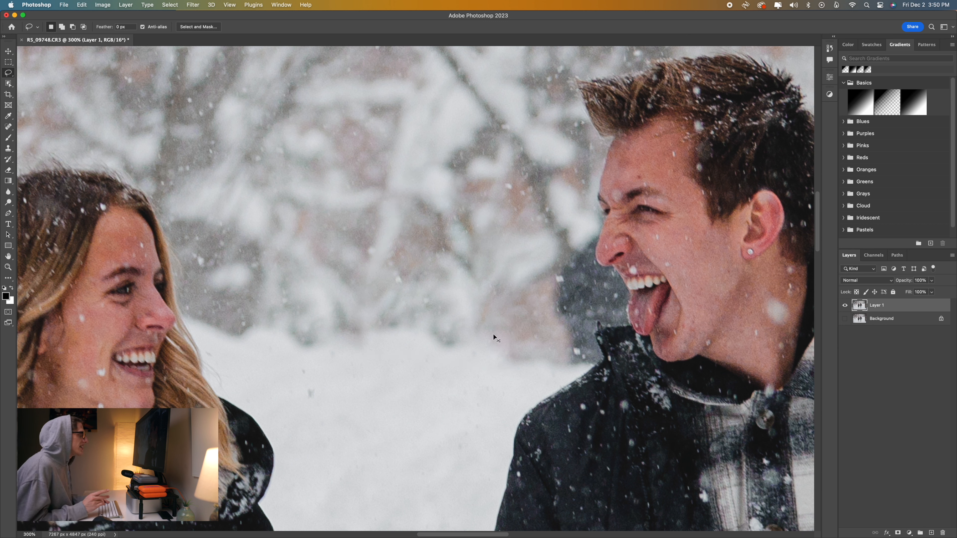
Make the Background layer visible again and compare the filled area with and without Layer 1.
{"action": "left_click_drag", "start_coordinate": [463, 297], "coordinate": [489, 310]}
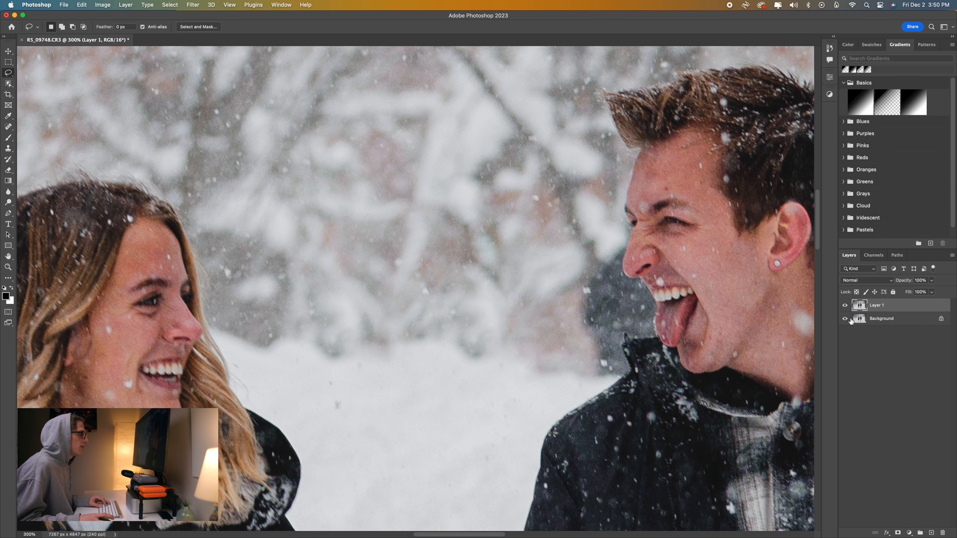
{"action": "left_click", "coordinate": [845, 306]}
{"action": "left_click", "coordinate": [845, 306]}
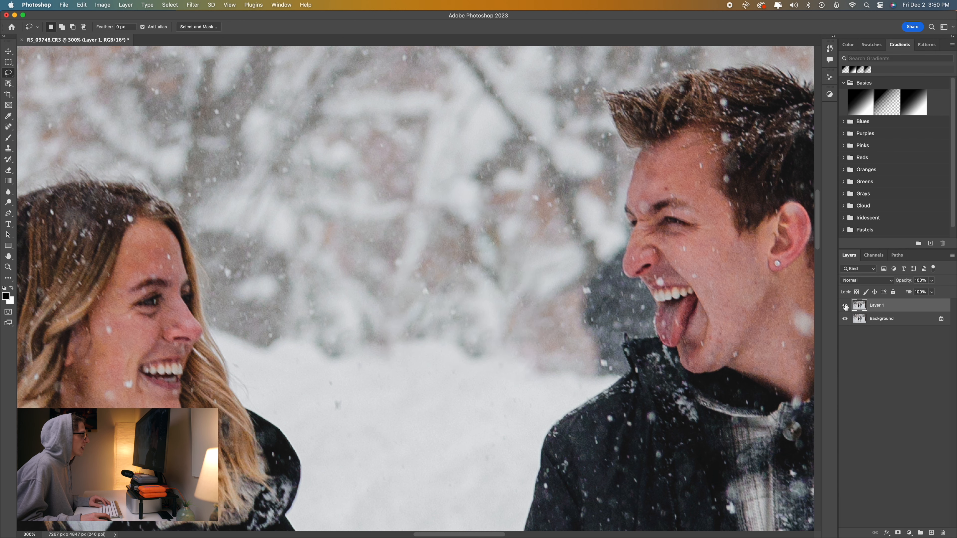
{"action": "left_click", "coordinate": [845, 306]}
{"action": "left_click", "coordinate": [845, 306]}
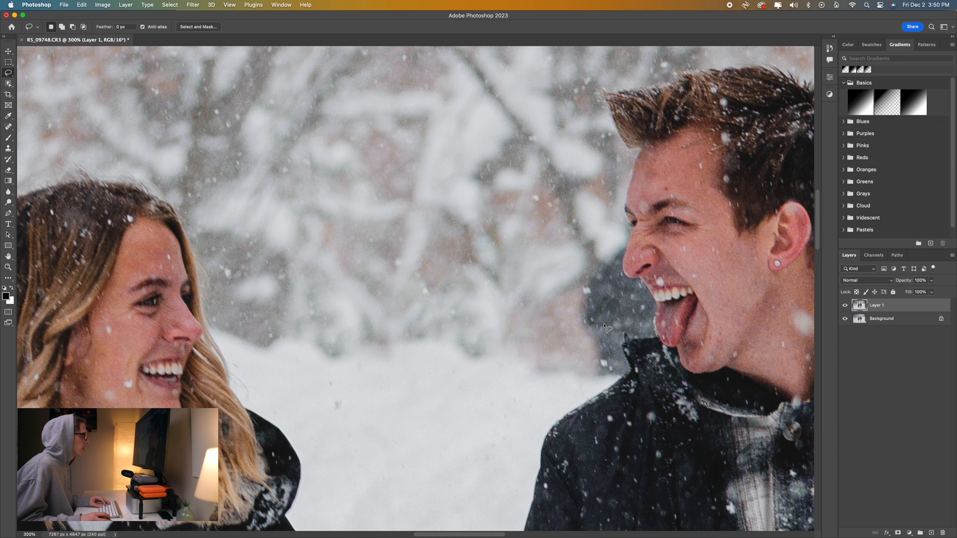
Lasso the dark background figure beside the man's face, following the edge of his nose, mouth and jacket collar closely.
{"action": "left_click_drag", "start_coordinate": [567, 328], "coordinate": [423, 326]}
{"action": "key", "text": "super+plus"}
{"action": "key", "text": "super+plus"}
{"action": "left_click_drag", "start_coordinate": [533, 229], "coordinate": [435, 196]}
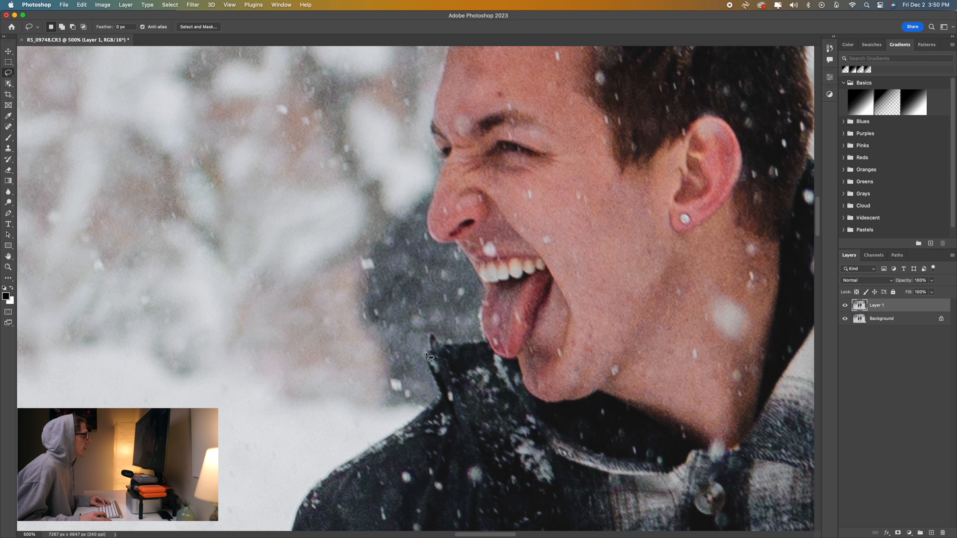
{"action": "key", "text": "super+minus"}
{"action": "key", "text": "super+plus"}
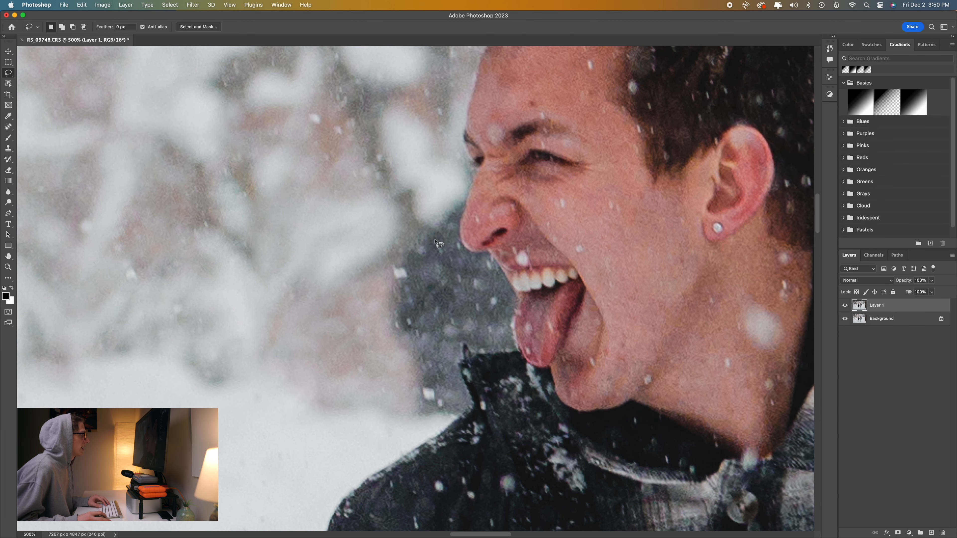
{"action": "mouse_move", "coordinate": [468, 202]}
{"action": "left_mouse_down"}
{"action": "mouse_move", "coordinate": [462, 239]}
{"action": "mouse_move", "coordinate": [516, 323]}
{"action": "mouse_move", "coordinate": [520, 352]}
{"action": "mouse_move", "coordinate": [471, 356]}
{"action": "mouse_move", "coordinate": [464, 346]}
{"action": "mouse_move", "coordinate": [463, 361]}
{"action": "mouse_move", "coordinate": [400, 425]}
{"action": "mouse_move", "coordinate": [365, 352]}
{"action": "mouse_move", "coordinate": [372, 244]}
{"action": "mouse_move", "coordinate": [432, 190]}
{"action": "mouse_move", "coordinate": [460, 190]}
{"action": "mouse_move", "coordinate": [467, 204]}
{"action": "left_mouse_up"}
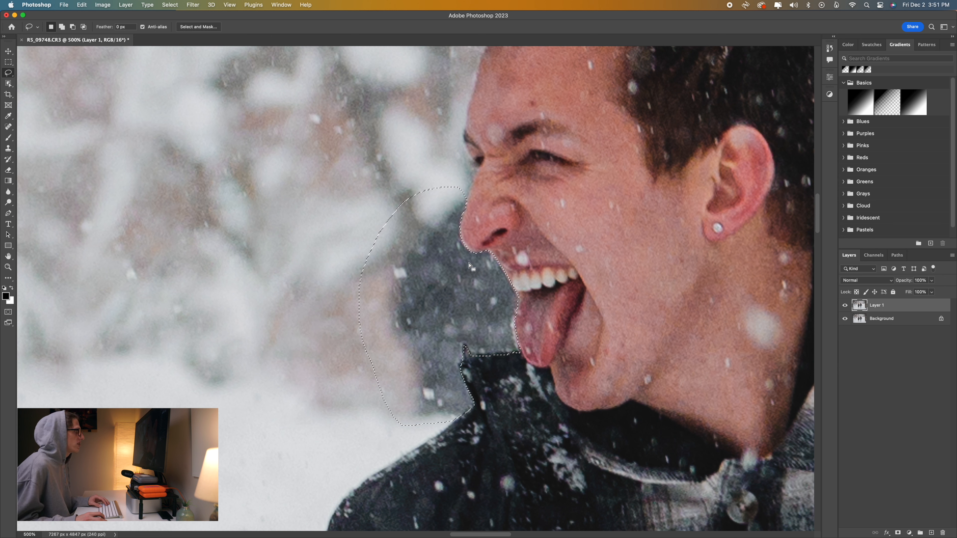
Switch to the Healing Brush tool and check its blending mode, keeping Replace.
{"action": "left_click", "coordinate": [9, 128]}
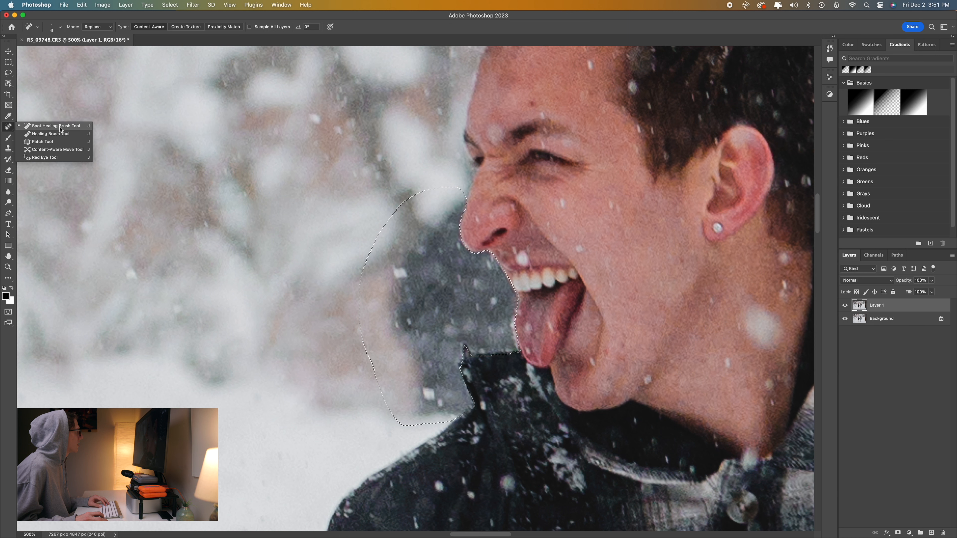
{"action": "left_click", "coordinate": [55, 134]}
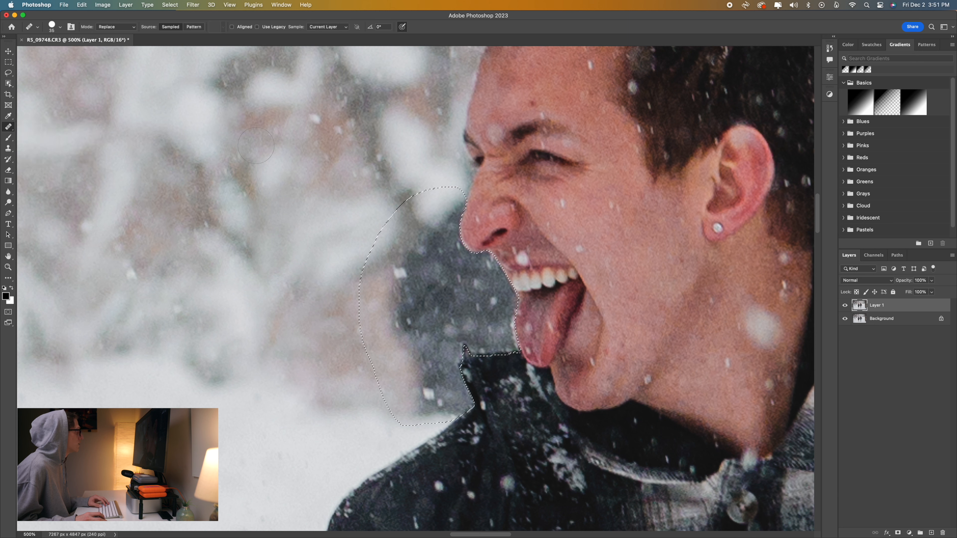
{"action": "left_click", "coordinate": [133, 30]}
{"action": "left_click", "coordinate": [127, 29]}
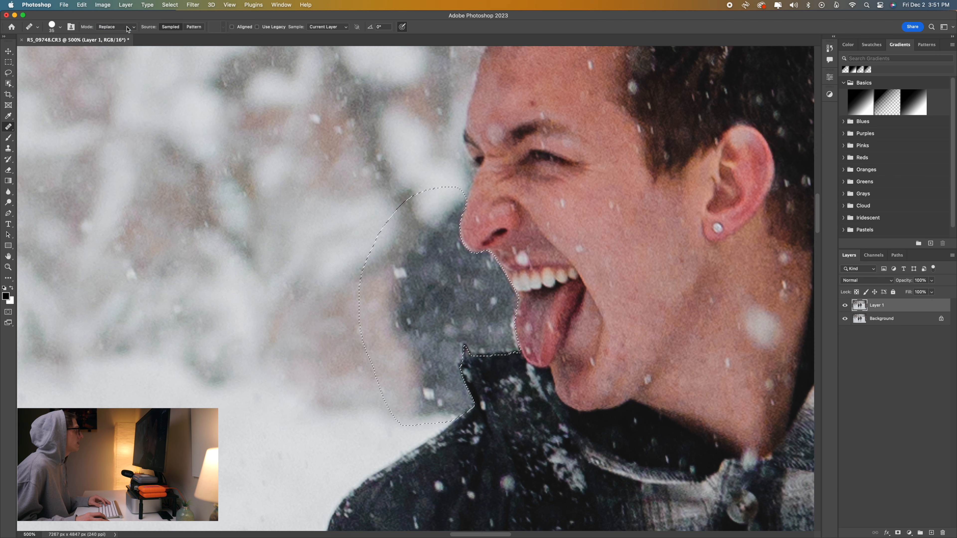
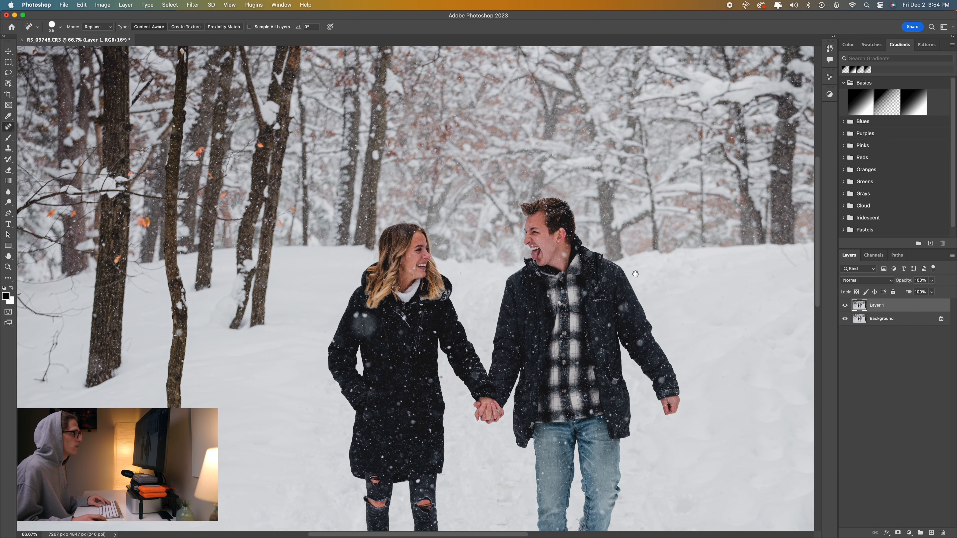
Compare the retouched photo with the original by hiding Layer 1 and showing it again.
{"action": "left_click", "coordinate": [845, 306]}
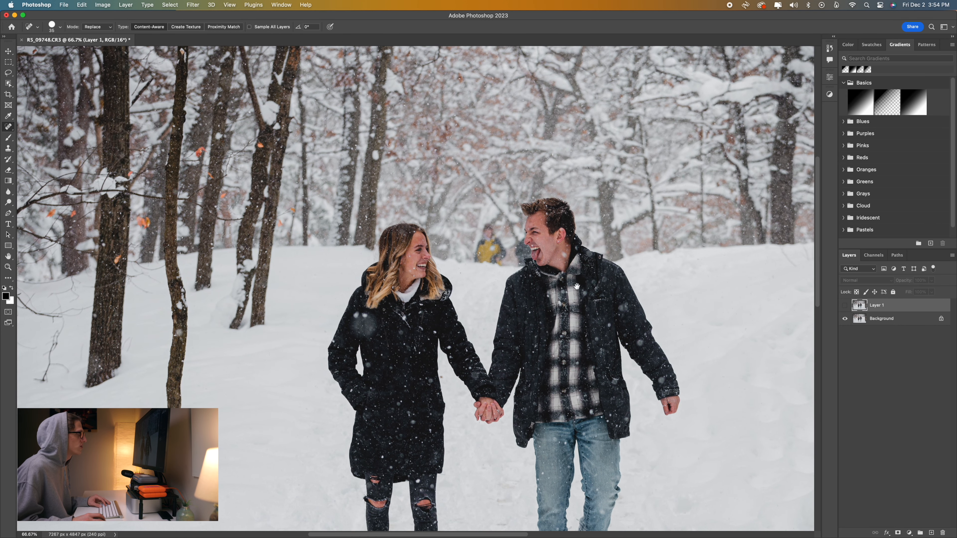
{"action": "left_click_drag", "start_coordinate": [538, 278], "coordinate": [531, 290]}
{"action": "key", "text": "super+plus"}
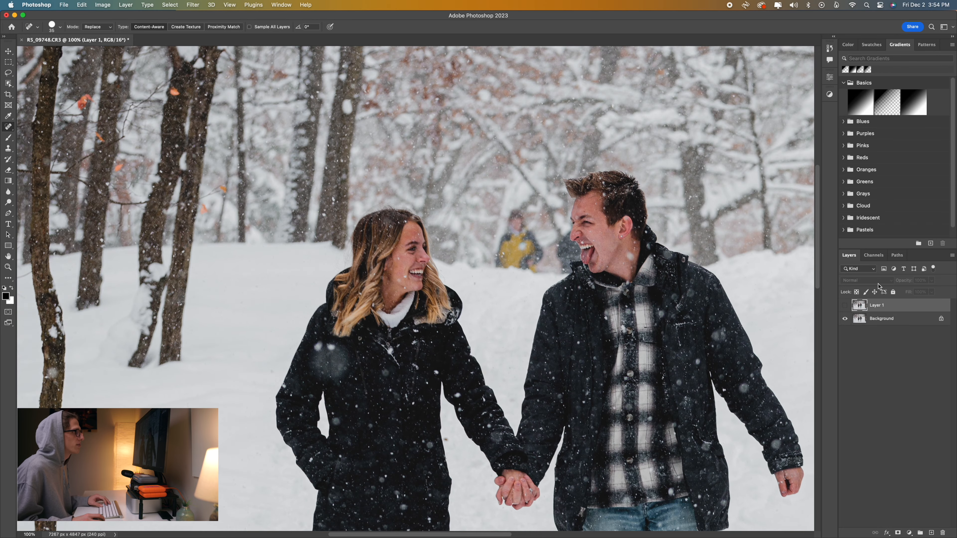
{"action": "left_click", "coordinate": [845, 306]}
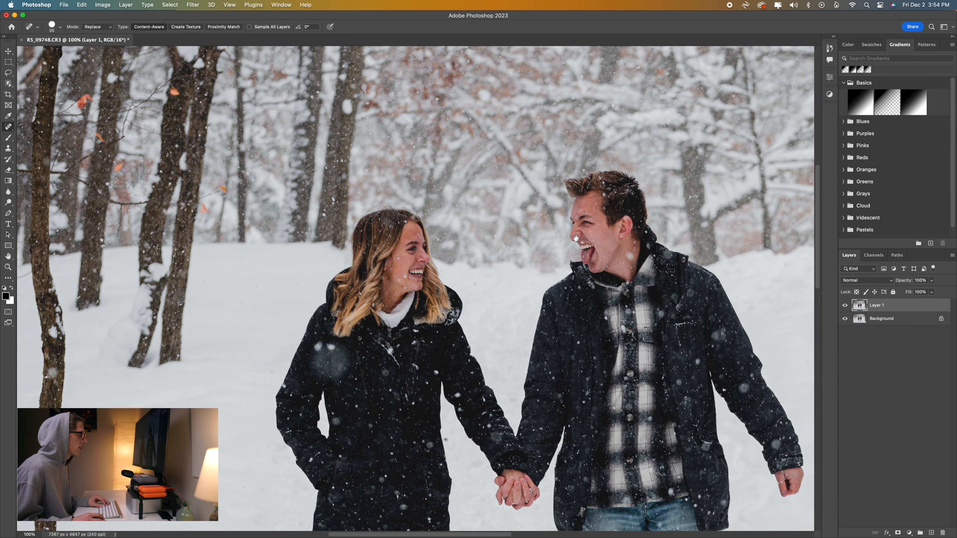
Inspect the retouched background beside the man's face and collar up close at 500%.
{"action": "key", "text": "super+plus"}
{"action": "key", "text": "super+plus"}
{"action": "key", "text": "super+plus"}
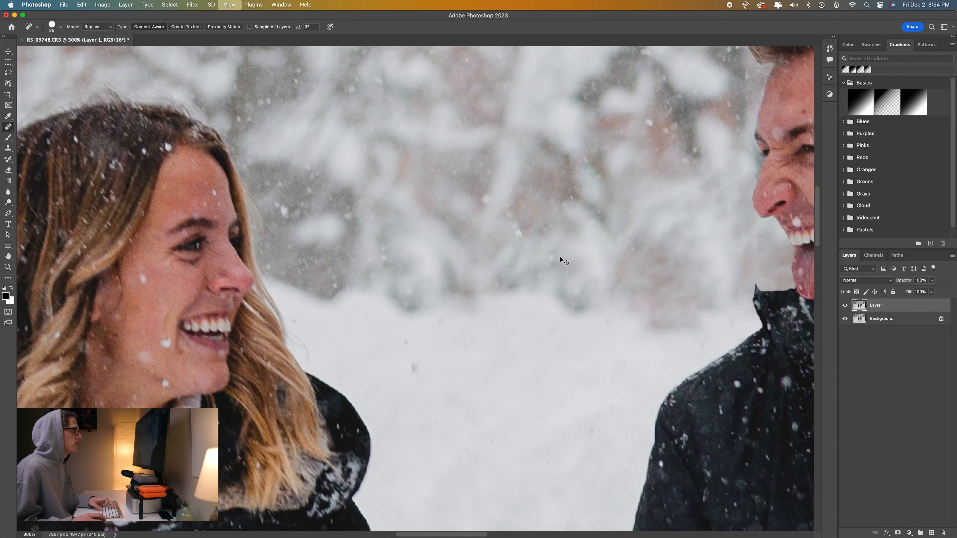
{"action": "key", "text": "super+plus"}
{"action": "left_click_drag", "start_coordinate": [560, 260], "coordinate": [305, 344]}
{"action": "left_click_drag", "start_coordinate": [396, 336], "coordinate": [297, 308]}
{"action": "key", "text": "super+plus"}
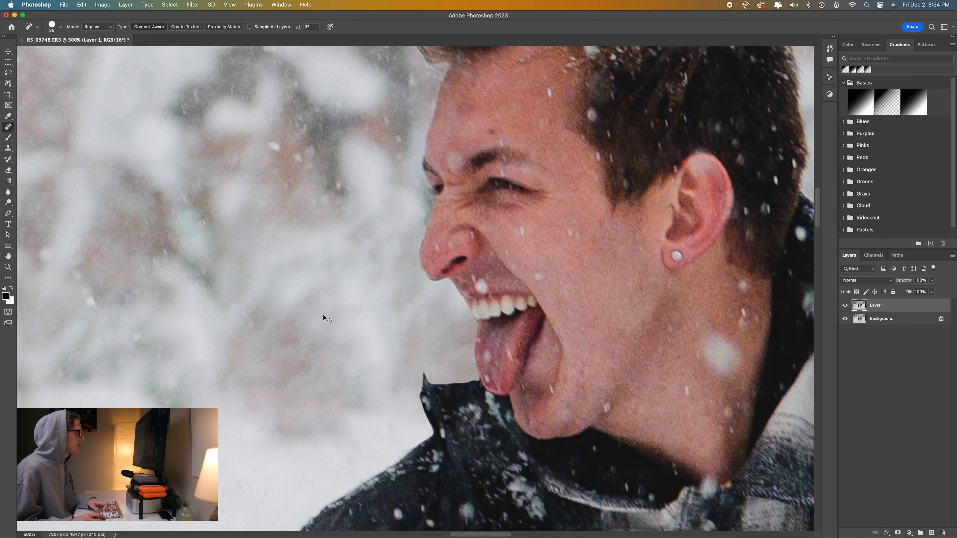
Set the healing brush to Proximity Match and Multiply mode with a smaller tip for detail work near the man's face.
{"action": "key", "text": "super+plus"}
{"action": "key", "text": "super+plus"}
{"action": "key", "text": "bracketleft"}
{"action": "key", "text": "bracketleft"}
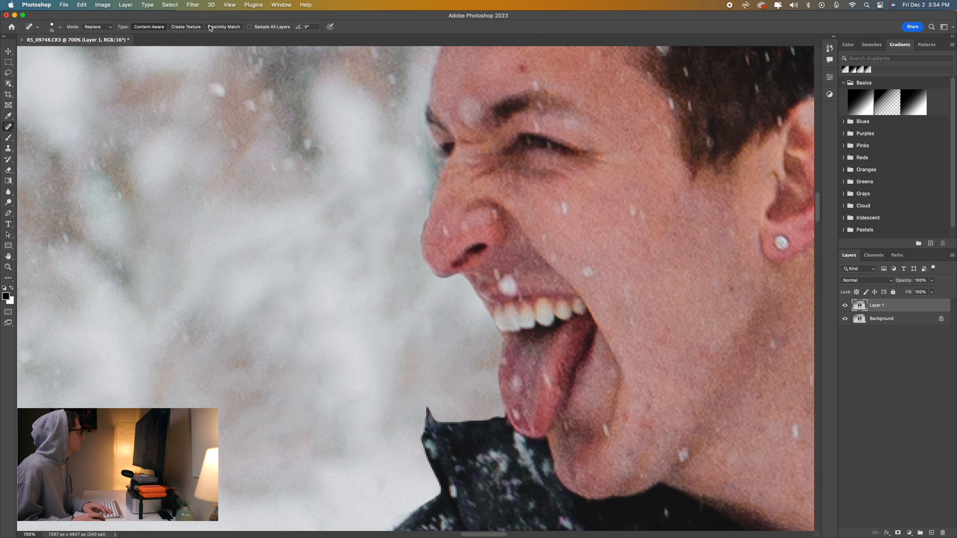
{"action": "left_click", "coordinate": [225, 30]}
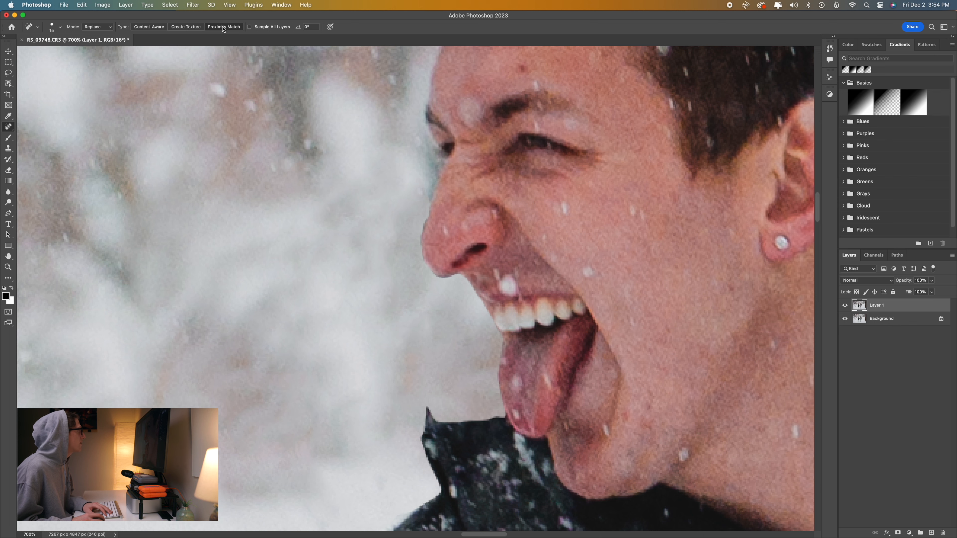
{"action": "left_click", "coordinate": [98, 28]}
{"action": "left_click", "coordinate": [95, 39]}
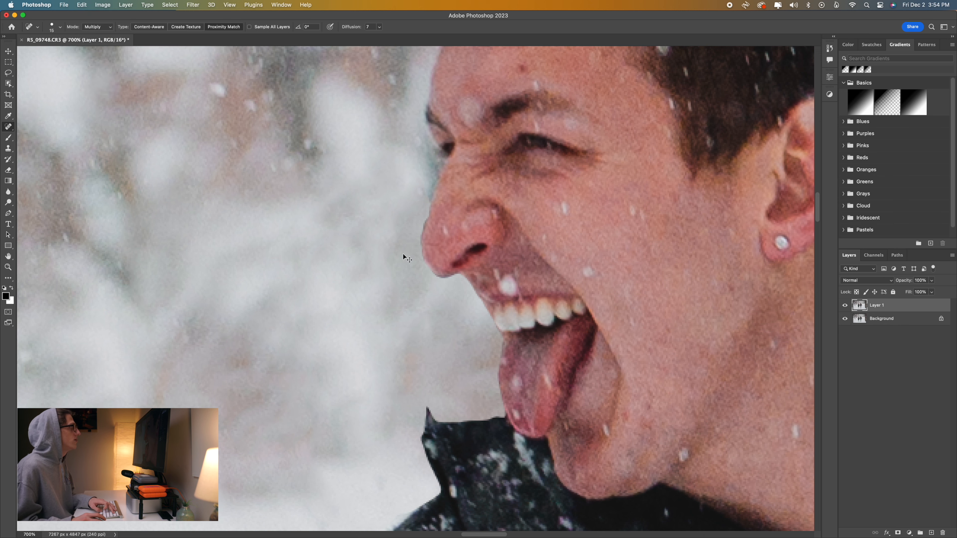
Heal the dark fringe along the front and underside of the man's nose, undoing one stray dab and repainting it.
{"action": "key", "text": "super+plus"}
{"action": "key", "text": "super+plus"}
{"action": "key", "text": "super+minus"}
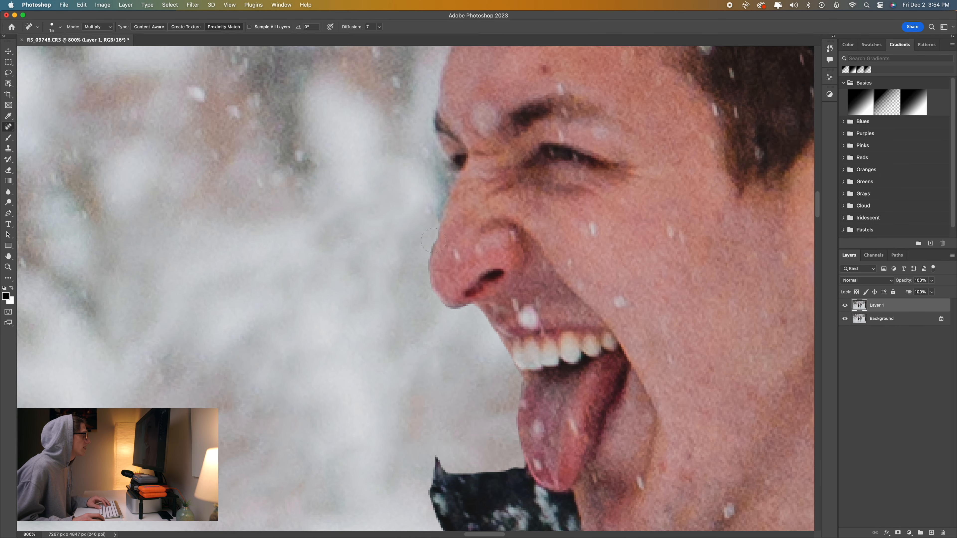
{"action": "left_click_drag", "start_coordinate": [432, 240], "coordinate": [432, 289]}
{"action": "mouse_move", "coordinate": [435, 237]}
{"action": "left_mouse_down"}
{"action": "mouse_move", "coordinate": [432, 287]}
{"action": "mouse_move", "coordinate": [470, 306]}
{"action": "left_mouse_up"}
{"action": "left_click", "coordinate": [466, 303]}
{"action": "left_click", "coordinate": [449, 306]}
{"action": "key", "text": "super+z"}
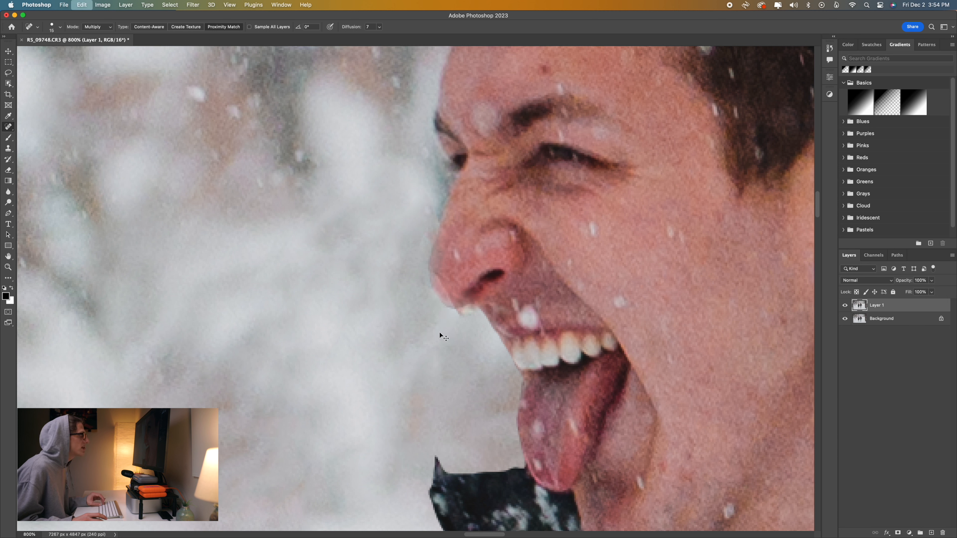
{"action": "left_click", "coordinate": [453, 307]}
{"action": "left_click", "coordinate": [457, 297]}
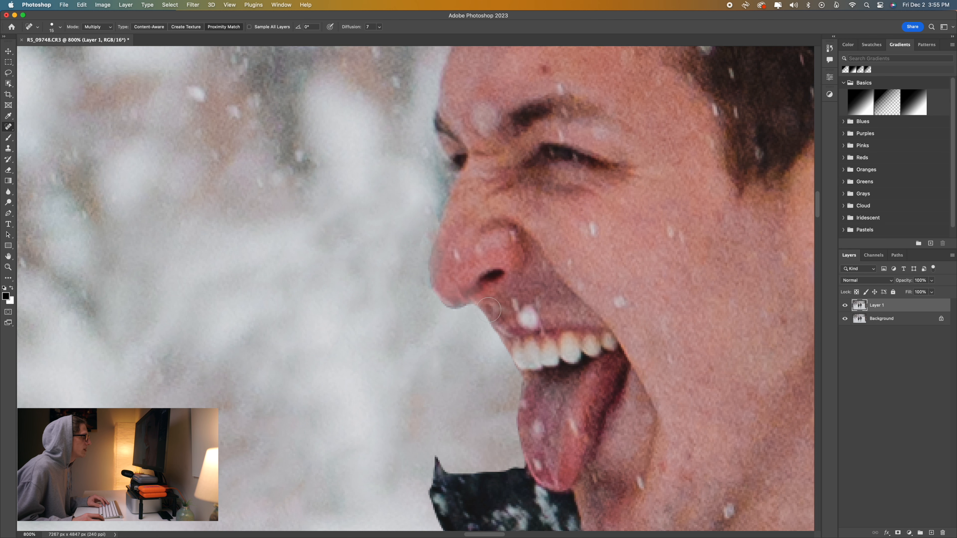
Try to heal the dark upper edge of the man's jacket collar with a smaller Proximity Match brush.
{"action": "scroll", "coordinate": [501, 320], "scroll_direction": "down", "scroll_amount": 5}
{"action": "key", "text": "bracketleft"}
{"action": "key", "text": "bracketleft"}
{"action": "mouse_move", "coordinate": [502, 367]}
{"action": "left_mouse_down"}
{"action": "mouse_move", "coordinate": [461, 374]}
{"action": "mouse_move", "coordinate": [441, 357]}
{"action": "mouse_move", "coordinate": [438, 389]}
{"action": "left_mouse_up"}
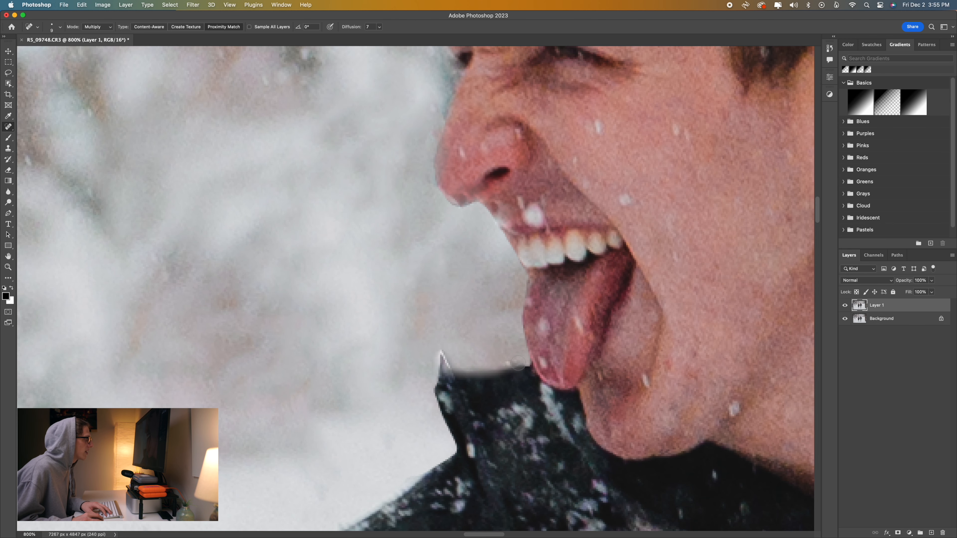
{"action": "left_click_drag", "start_coordinate": [519, 363], "coordinate": [506, 364]}
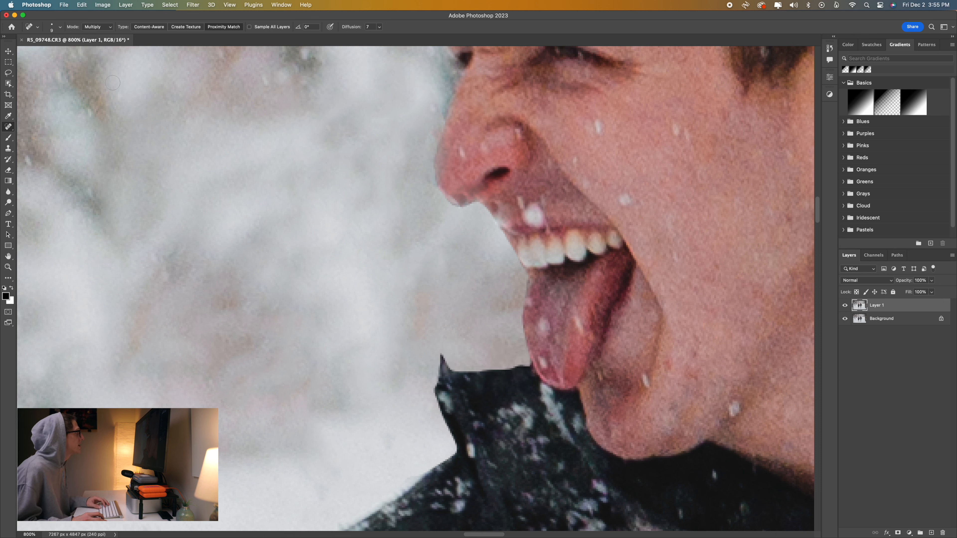
Switch the healing type to Content-Aware and paint over the jacket collar's upper edge and pointed tip.
{"action": "left_click", "coordinate": [151, 27]}
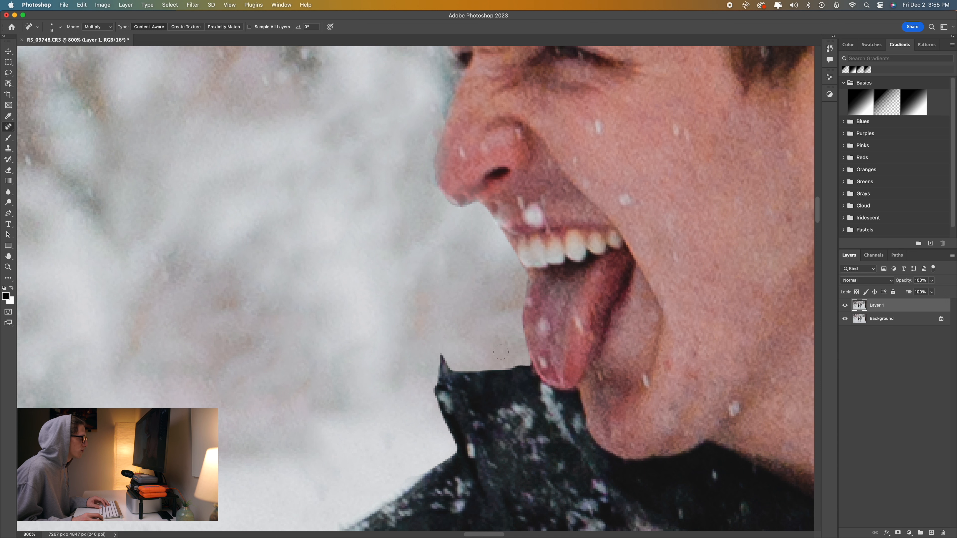
{"action": "mouse_move", "coordinate": [518, 365]}
{"action": "left_mouse_down"}
{"action": "mouse_move", "coordinate": [454, 372]}
{"action": "mouse_move", "coordinate": [440, 356]}
{"action": "mouse_move", "coordinate": [438, 381]}
{"action": "left_mouse_up"}
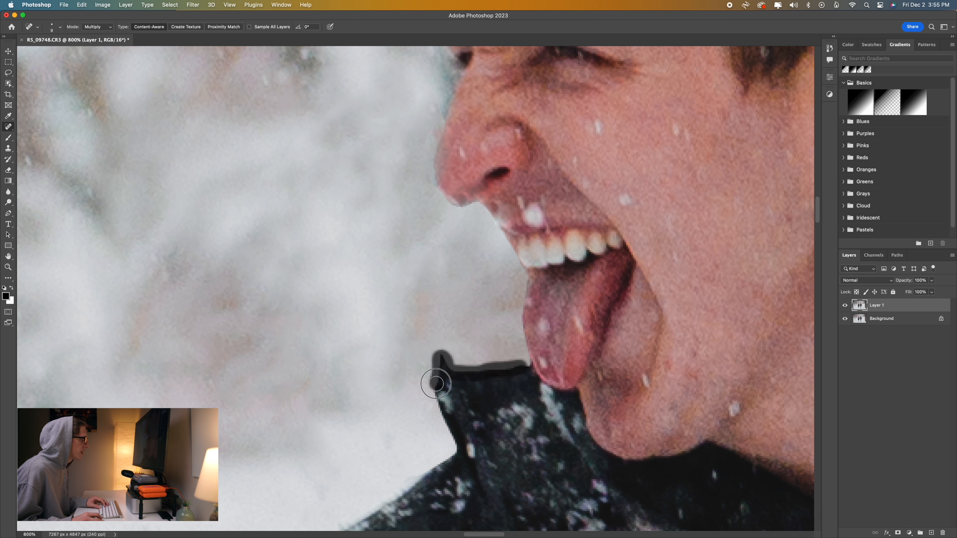
{"action": "mouse_move", "coordinate": [522, 368]}
{"action": "left_mouse_down"}
{"action": "mouse_move", "coordinate": [455, 371]}
{"action": "mouse_move", "coordinate": [446, 359]}
{"action": "mouse_move", "coordinate": [437, 394]}
{"action": "left_mouse_up"}
Heal the leftover fringe along the man's upper lip, mouth and the bridge of his nose.
{"action": "left_click_drag", "start_coordinate": [488, 229], "coordinate": [519, 295]}
{"action": "mouse_move", "coordinate": [487, 266]}
{"action": "left_mouse_down"}
{"action": "mouse_move", "coordinate": [465, 207]}
{"action": "mouse_move", "coordinate": [482, 275]}
{"action": "left_mouse_up"}
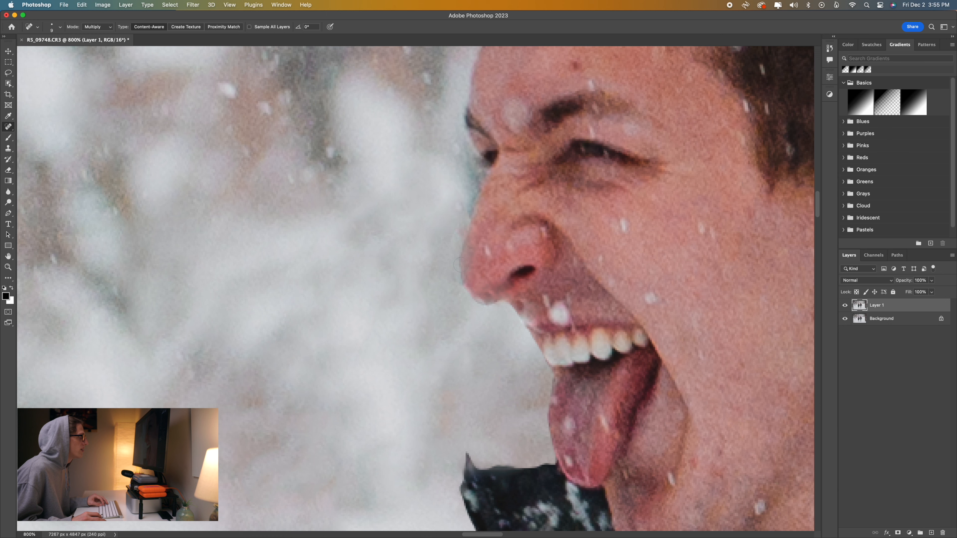
{"action": "left_click_drag", "start_coordinate": [480, 209], "coordinate": [466, 226]}
Review the whole retouched photo at 33.33% zoom to judge the background between the couple.
{"action": "key", "text": "super+minus"}
{"action": "key", "text": "super+minus"}
{"action": "key", "text": "super+minus"}
{"action": "key", "text": "super+minus"}
{"action": "key", "text": "super+minus"}
{"action": "key", "text": "super+minus"}
{"action": "key", "text": "super+minus"}
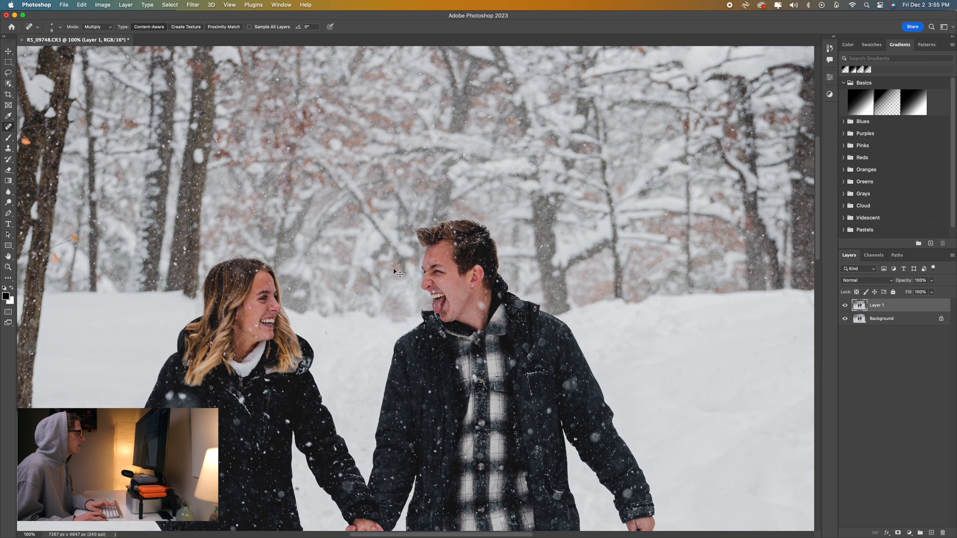
{"action": "key", "text": "super+minus"}
{"action": "key", "text": "super+minus"}
{"action": "left_click_drag", "start_coordinate": [405, 316], "coordinate": [458, 245]}
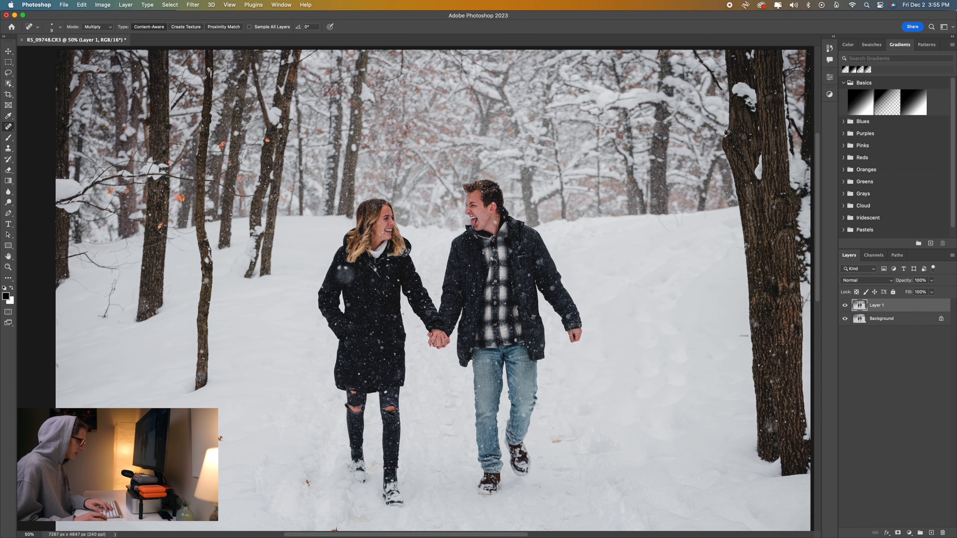
{"action": "key", "text": "super+minus"}
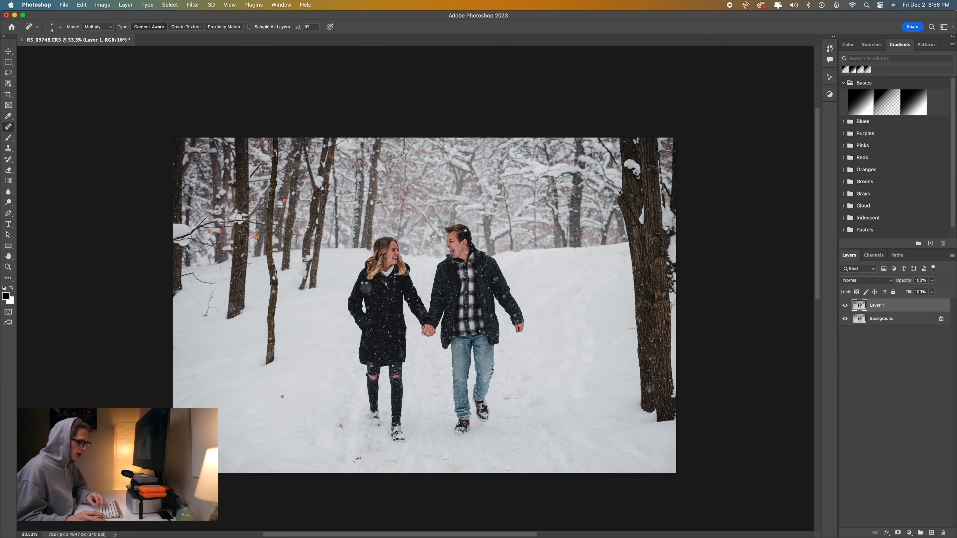
Inspect the retouched area around the man's face and collar at 400%, including the snow between the couple.
{"action": "key", "text": "super+plus"}
{"action": "key", "text": "super+plus"}
{"action": "key", "text": "super+plus"}
{"action": "key", "text": "super+plus"}
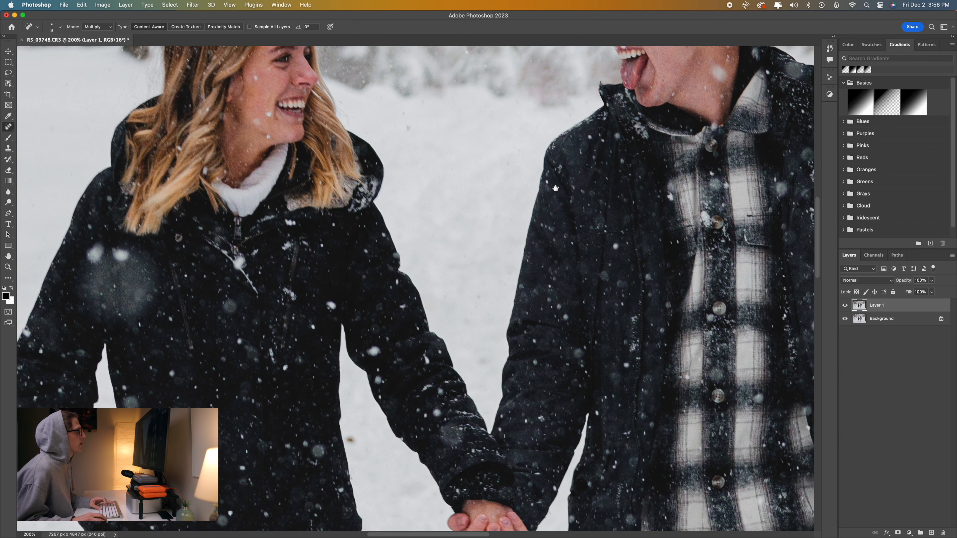
{"action": "left_click_drag", "start_coordinate": [555, 188], "coordinate": [468, 404]}
{"action": "left_click_drag", "start_coordinate": [512, 270], "coordinate": [483, 316]}
{"action": "key", "text": "super+plus"}
{"action": "key", "text": "super+plus"}
{"action": "scroll", "coordinate": [506, 312], "scroll_direction": "right", "scroll_amount": 3}
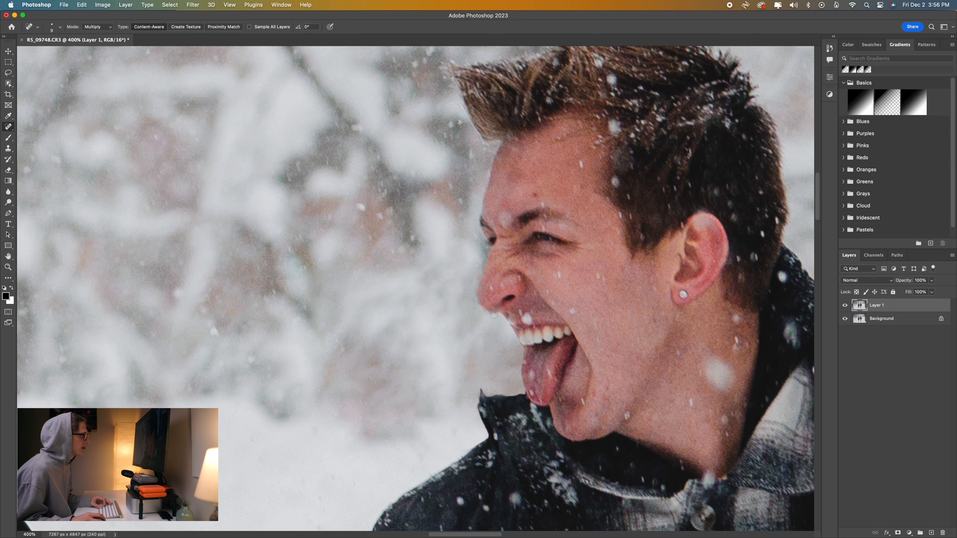
{"action": "scroll", "coordinate": [494, 315], "scroll_direction": "down", "scroll_amount": 3}
{"action": "scroll", "coordinate": [450, 265], "scroll_direction": "left", "scroll_amount": 3}
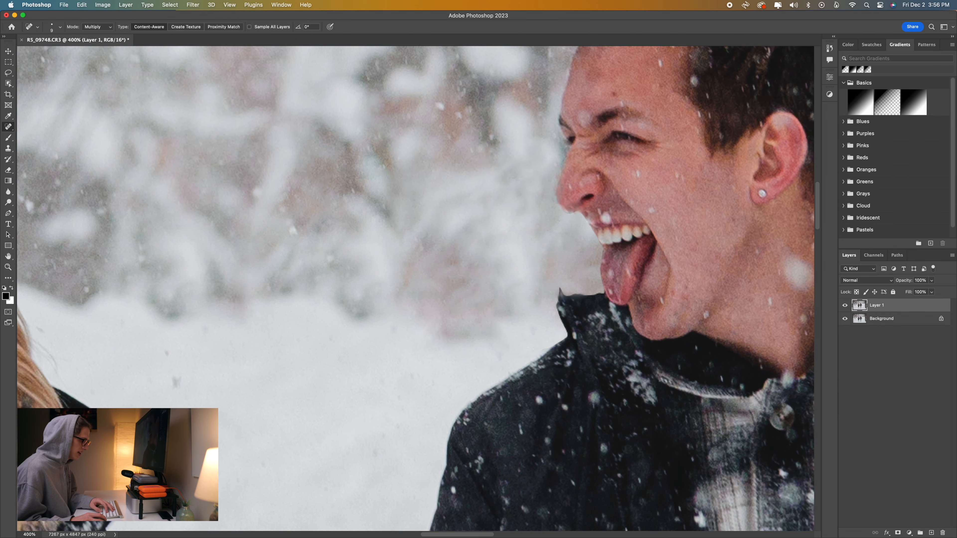
{"action": "key", "text": "super+1"}
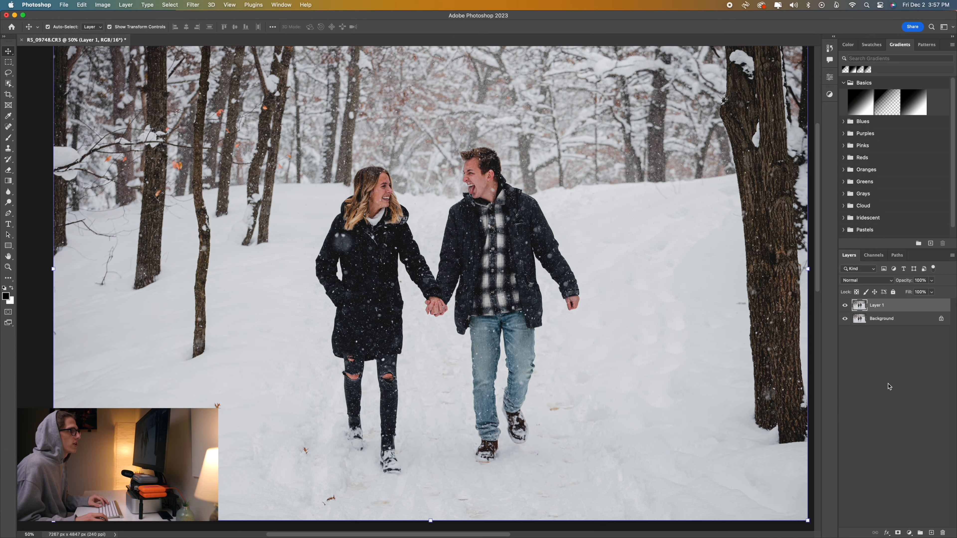
Flatten the image into a single background layer and save the retouched photo.
{"action": "left_click", "coordinate": [896, 342]}
{"action": "right_click", "coordinate": [894, 309]}
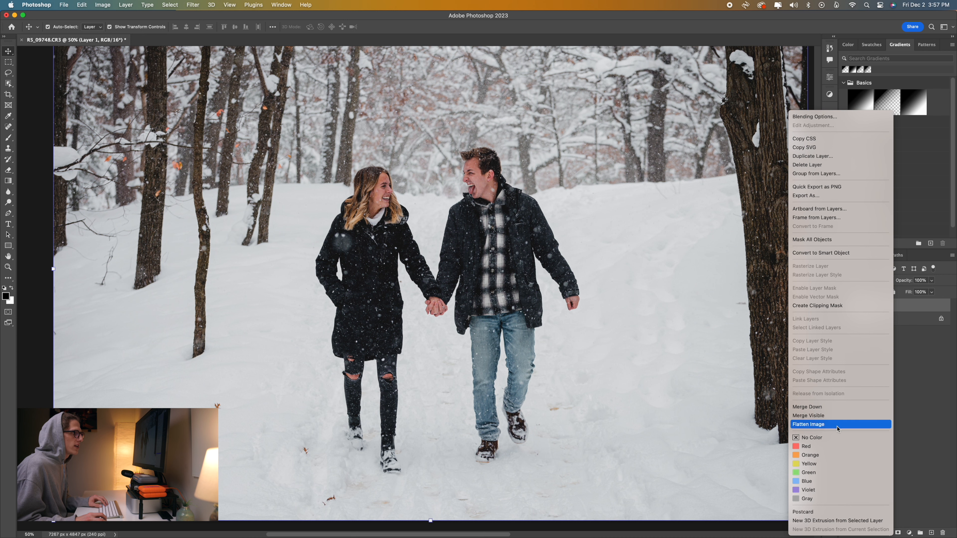
{"action": "left_click", "coordinate": [837, 425]}
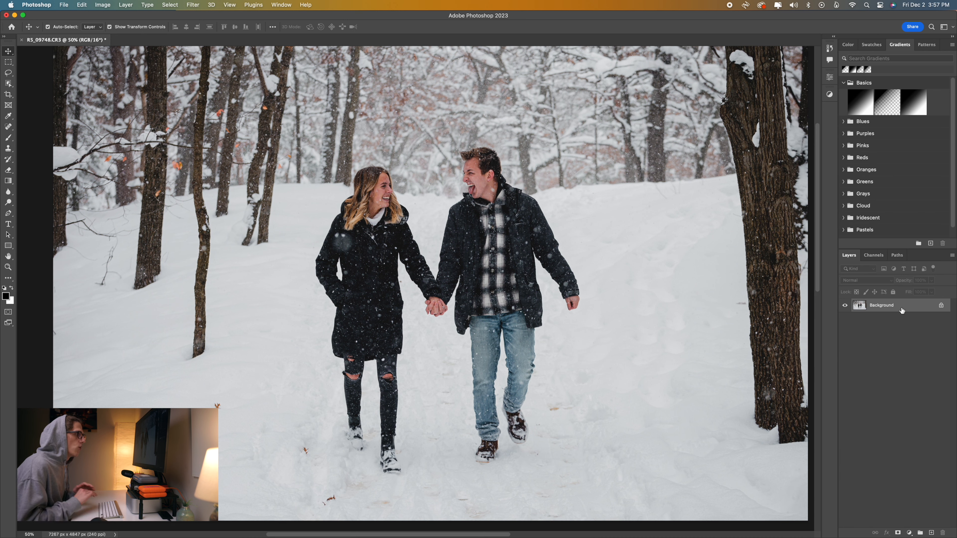
{"action": "key", "text": "super+s"}
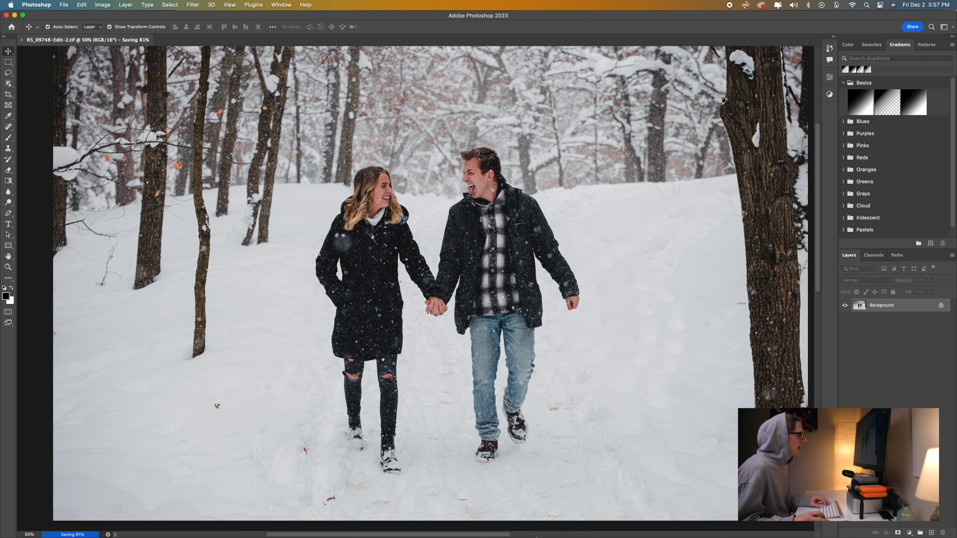
Switch to Lightroom Classic, examine the saved edit up close between the couple, and compare it with the original CR3 photo.
{"action": "left_click", "coordinate": [548, 516]}
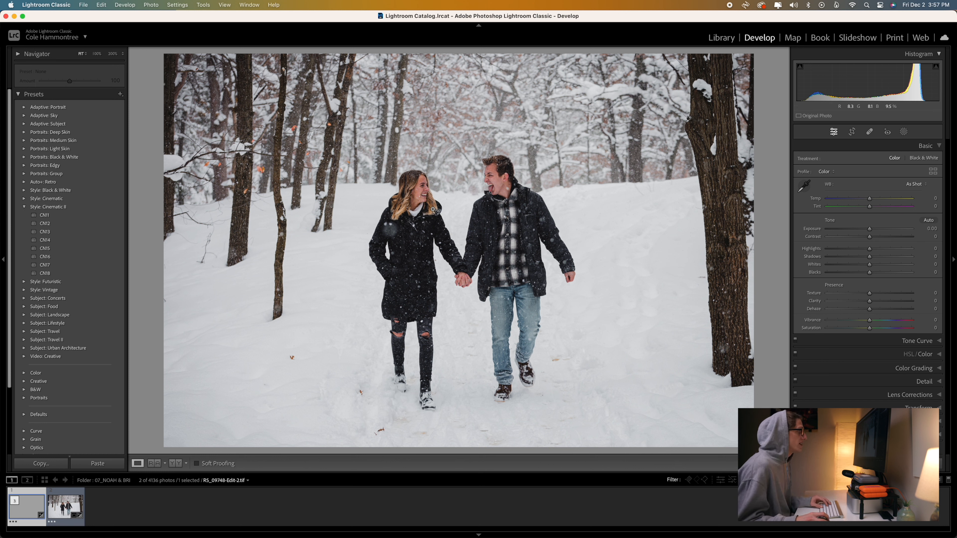
{"action": "left_click", "coordinate": [477, 189]}
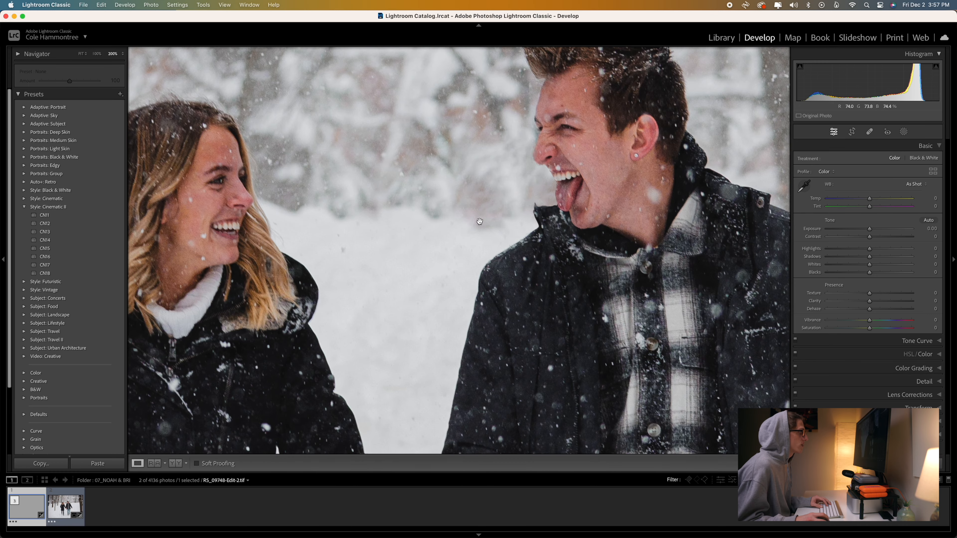
{"action": "left_click", "coordinate": [478, 222]}
{"action": "left_click", "coordinate": [62, 514]}
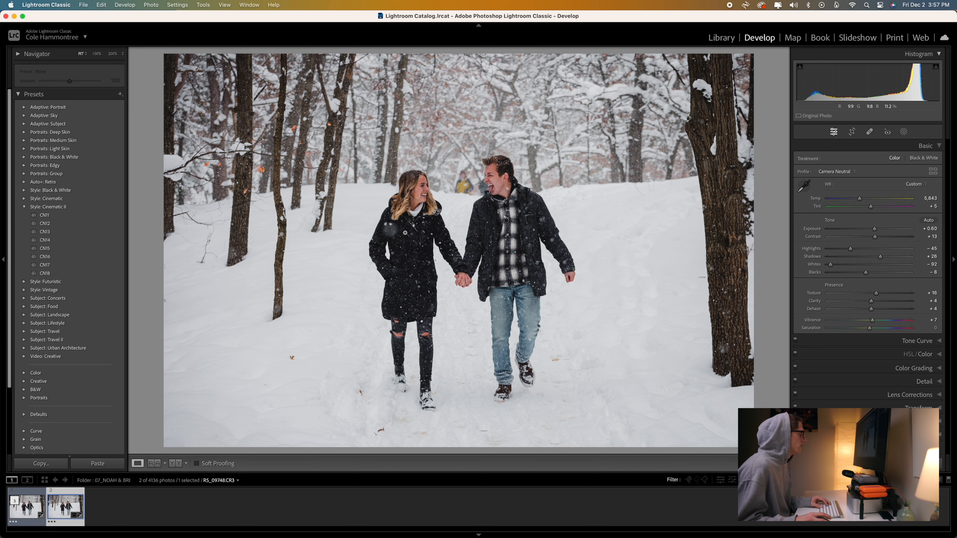
Select the retouched TIFF copy and give it a five-star rating.
{"action": "left_click", "coordinate": [28, 514]}
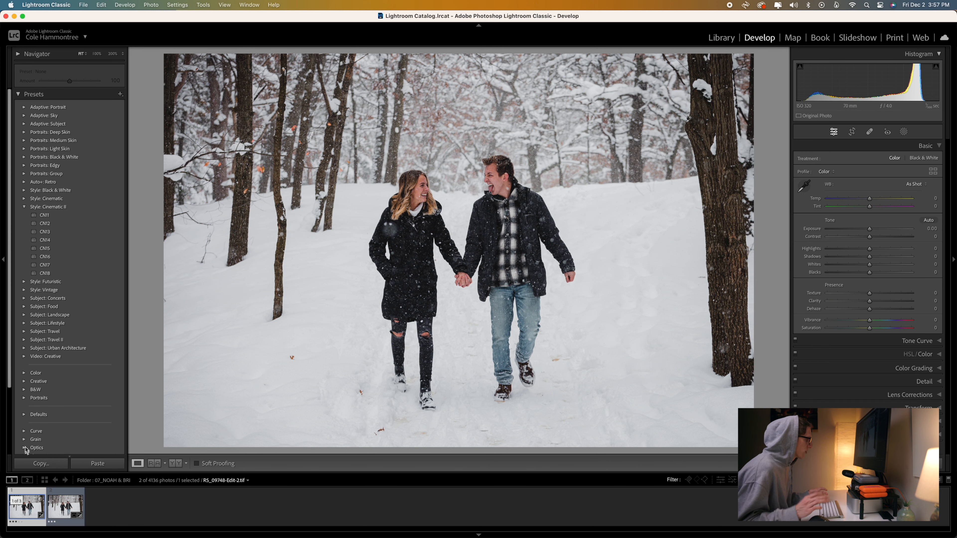
{"action": "key", "text": "5"}
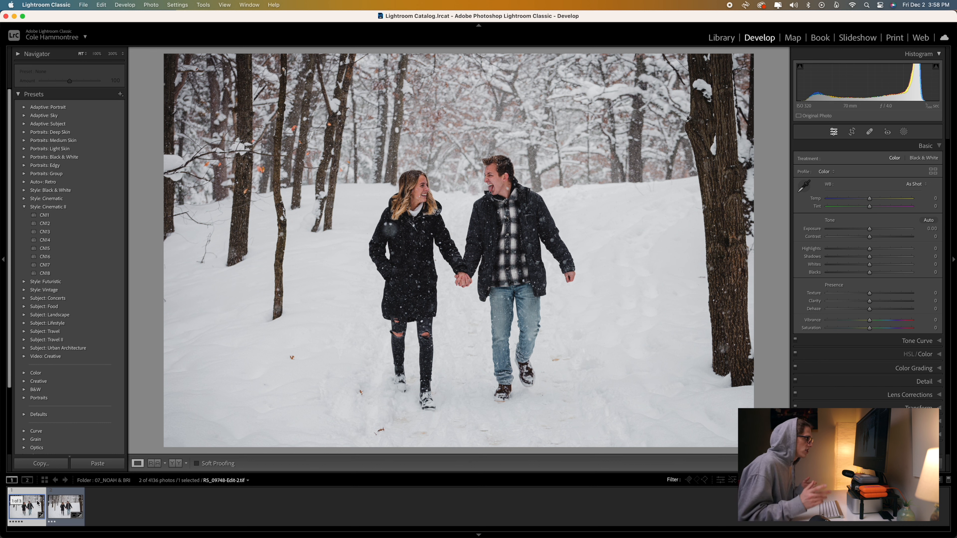
Bring up the external editing options for the original CR3 photo, including Edit in Adobe Photoshop 2023.
{"action": "right_click", "coordinate": [66, 513]}
{"action": "mouse_move", "coordinate": [108, 324]}
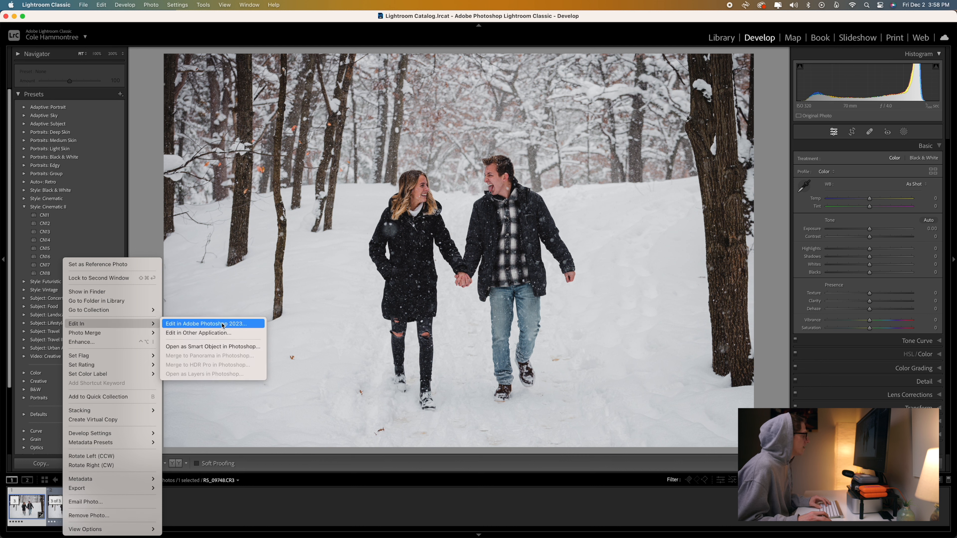